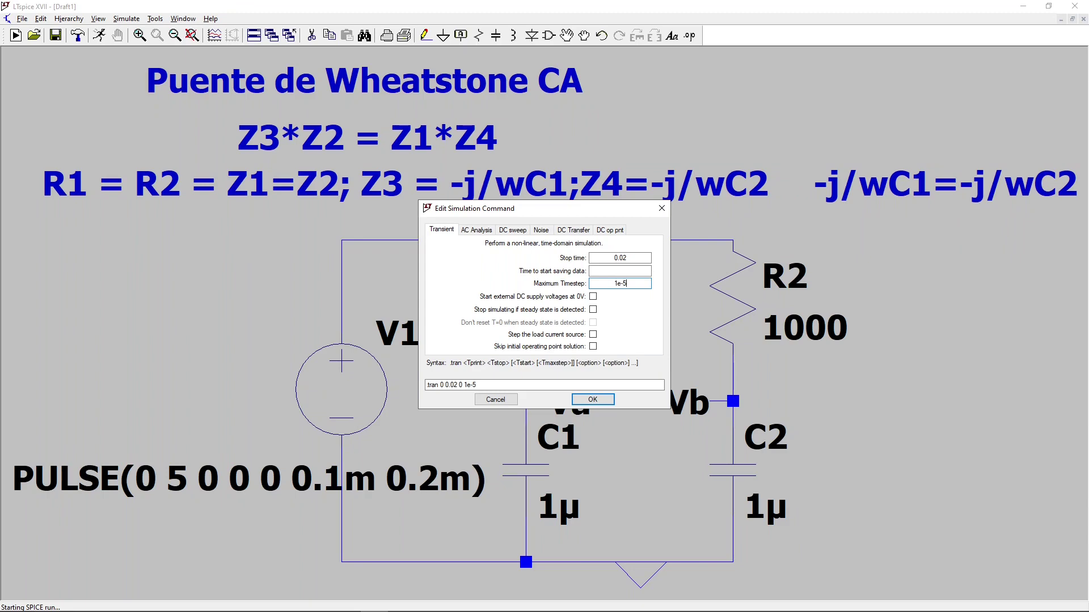
Run the transient simulation with a 0.02 stop time and 1e-5 maximum timestep, and plot the voltage at node Va
key(Return)
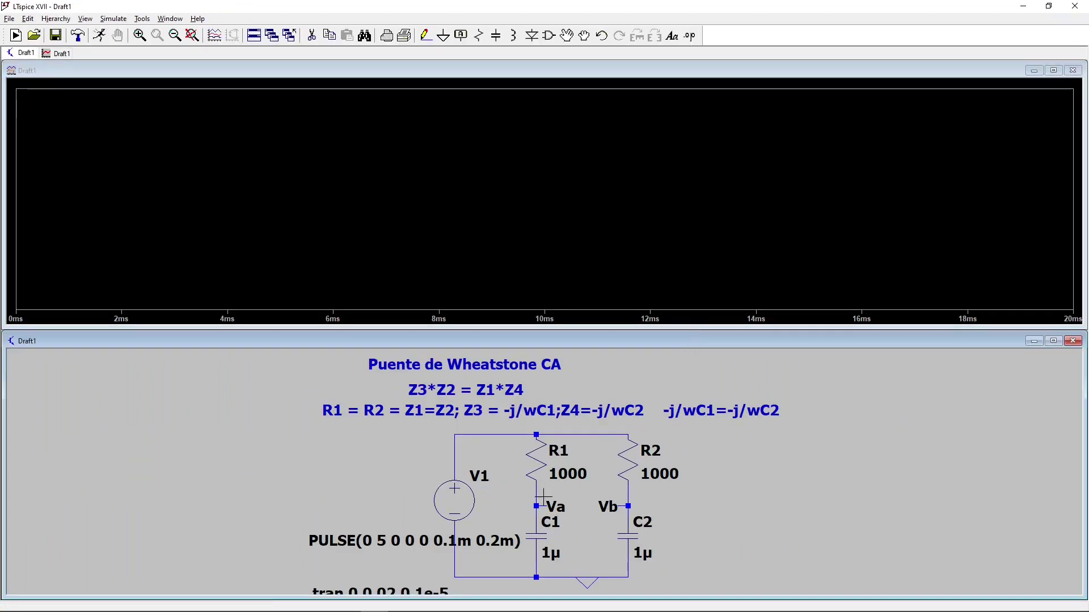
click(542, 500)
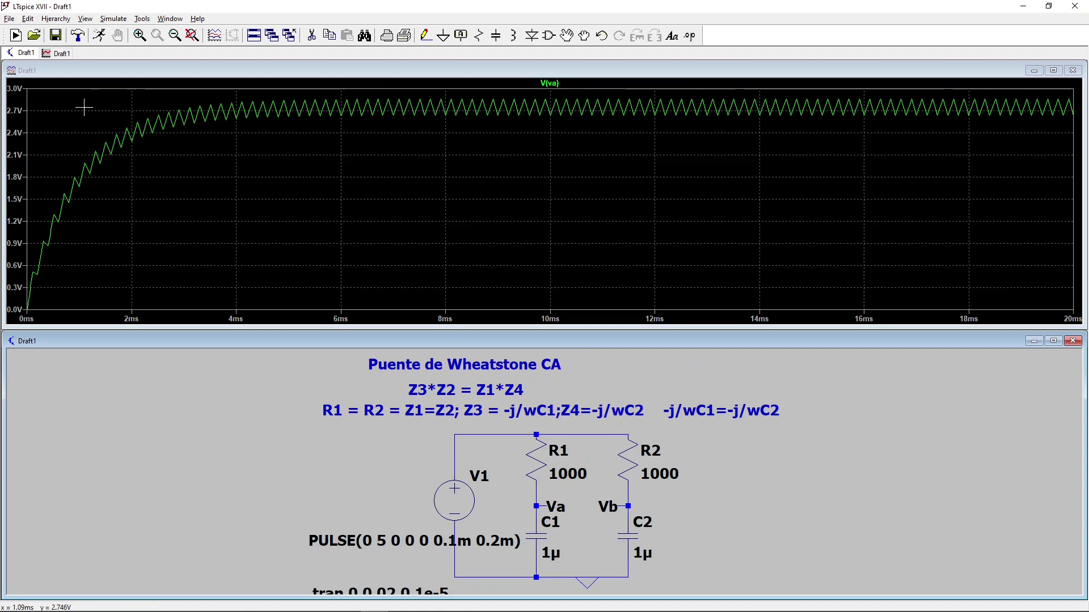
Display the average and RMS values of the V(va) waveform over the full interval
right_click(559, 85)
click(661, 281)
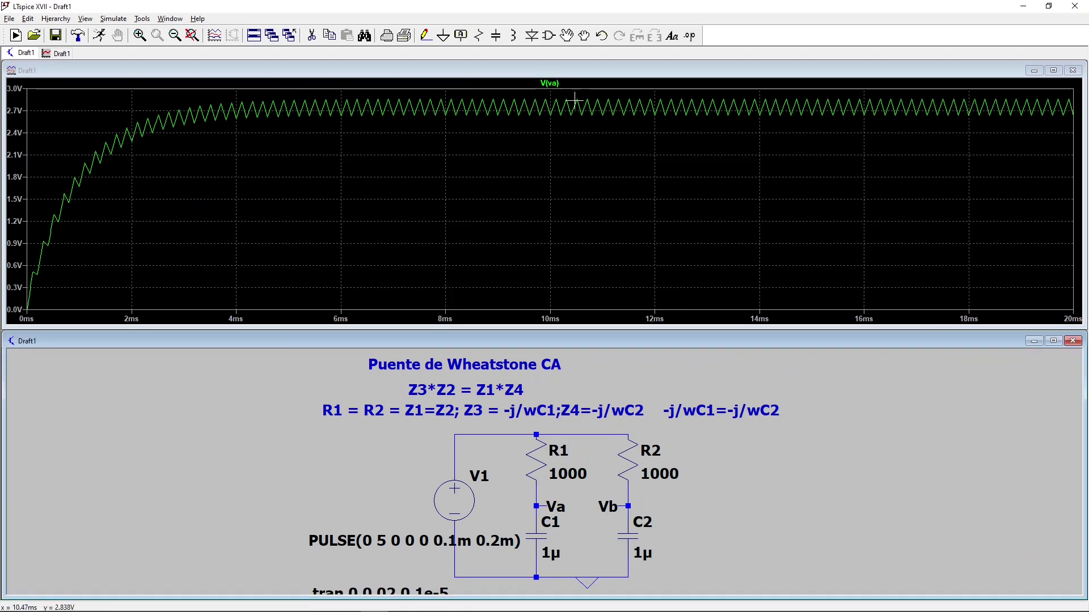
ctrl+click(564, 85)
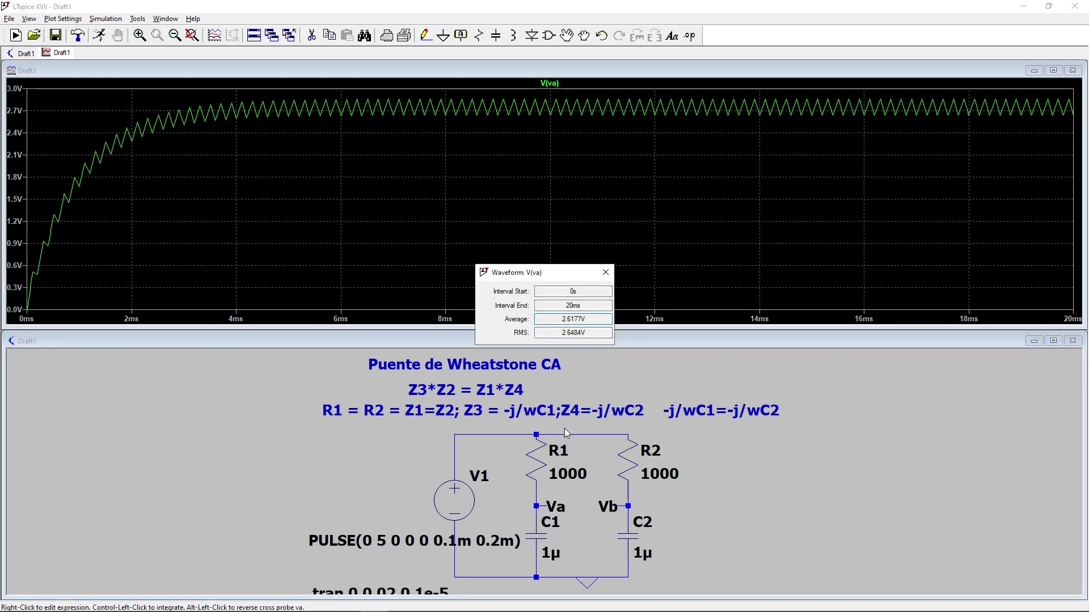
drag(542, 272, 480, 233)
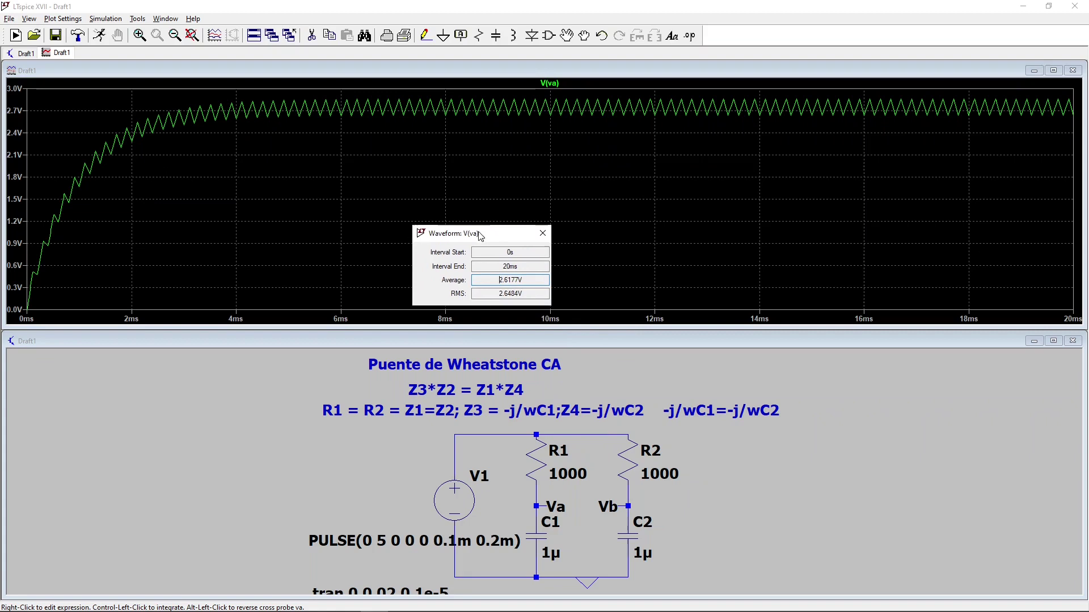
click(542, 235)
Add the node Vb voltage to the plot and alternately bring the V(va) and V(vb) traces forward to compare them
click(613, 505)
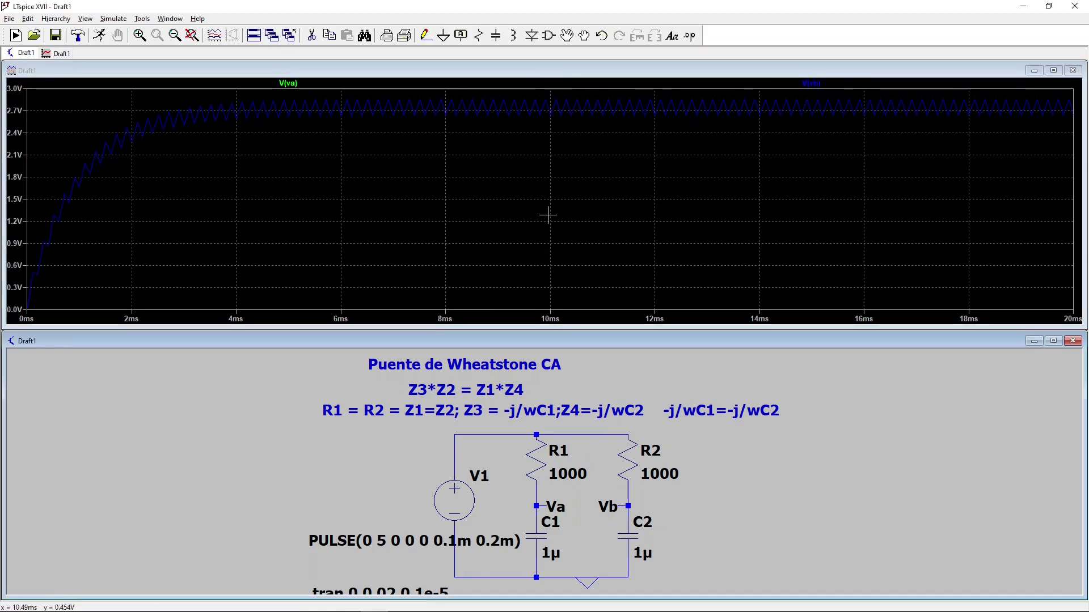
click(286, 86)
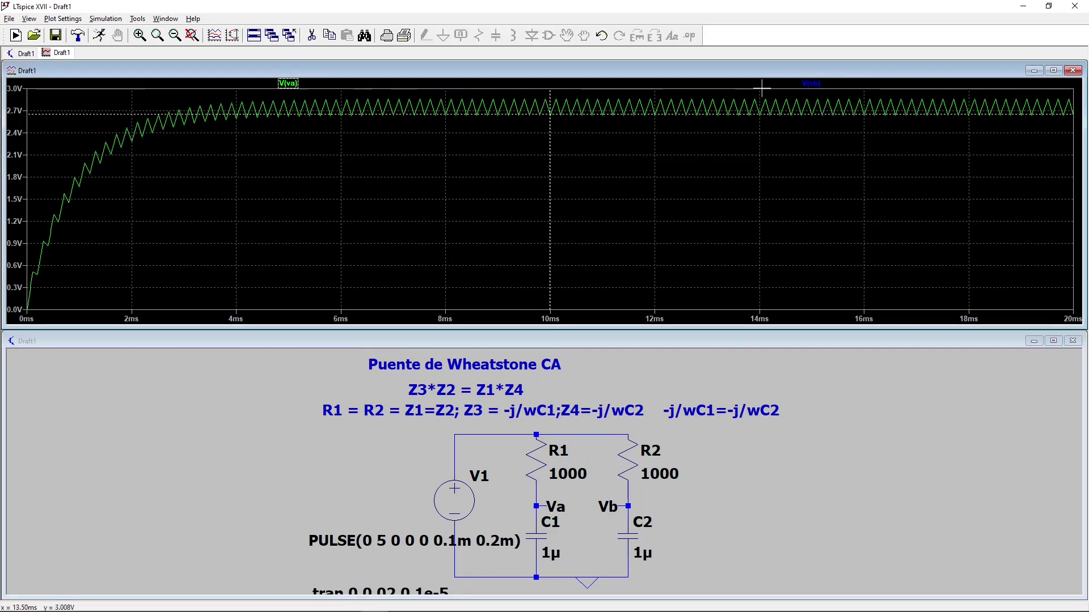
click(810, 83)
click(288, 83)
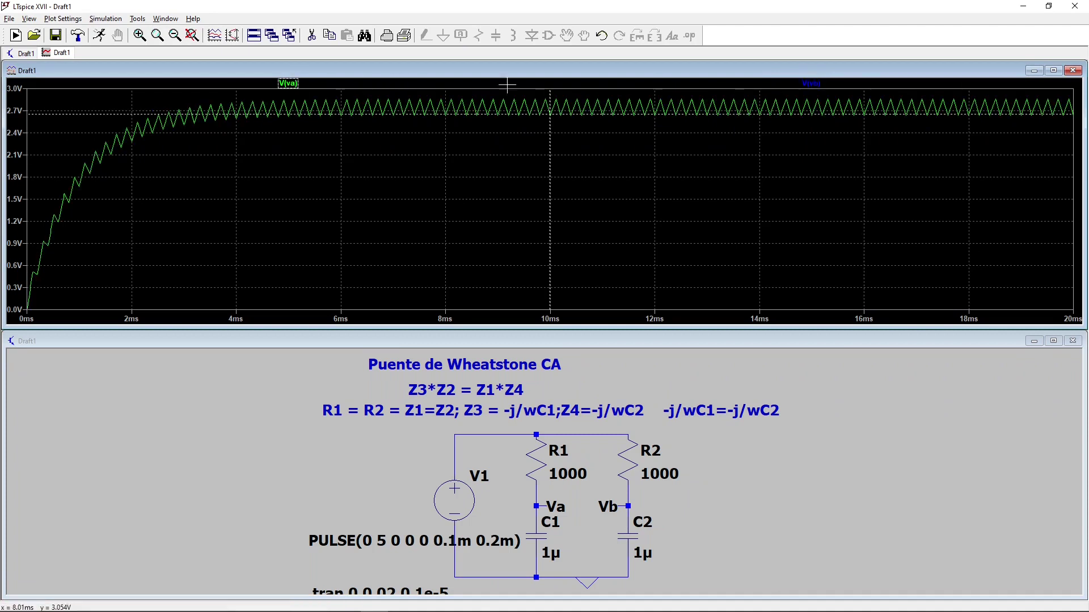
click(812, 84)
click(289, 84)
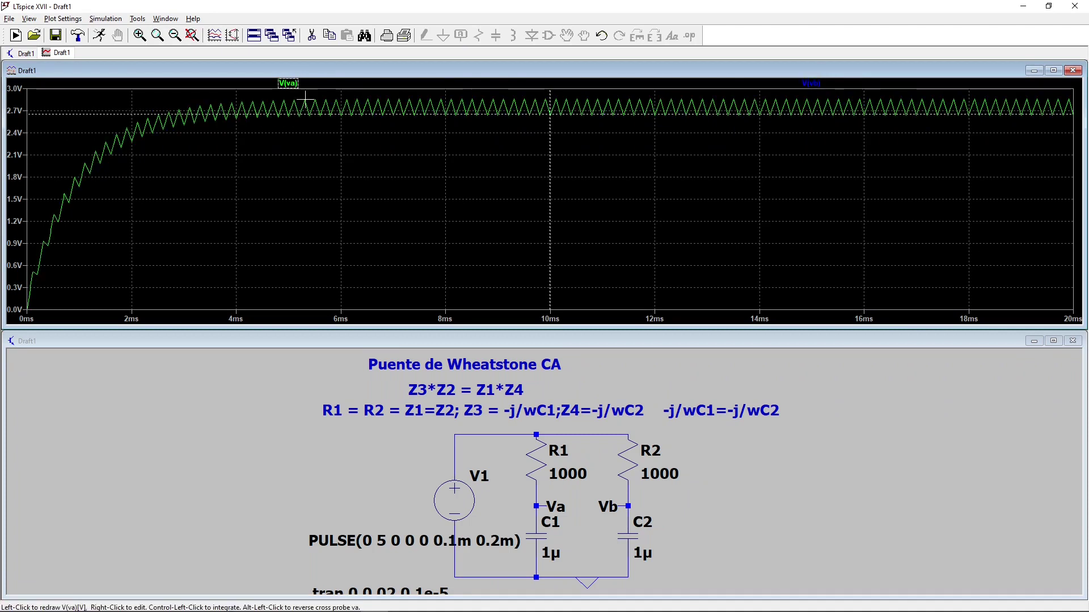
Plot the bridge voltage difference V(va)-V(vb) as a single trace, and return the plot to node Va alone
click(550, 504)
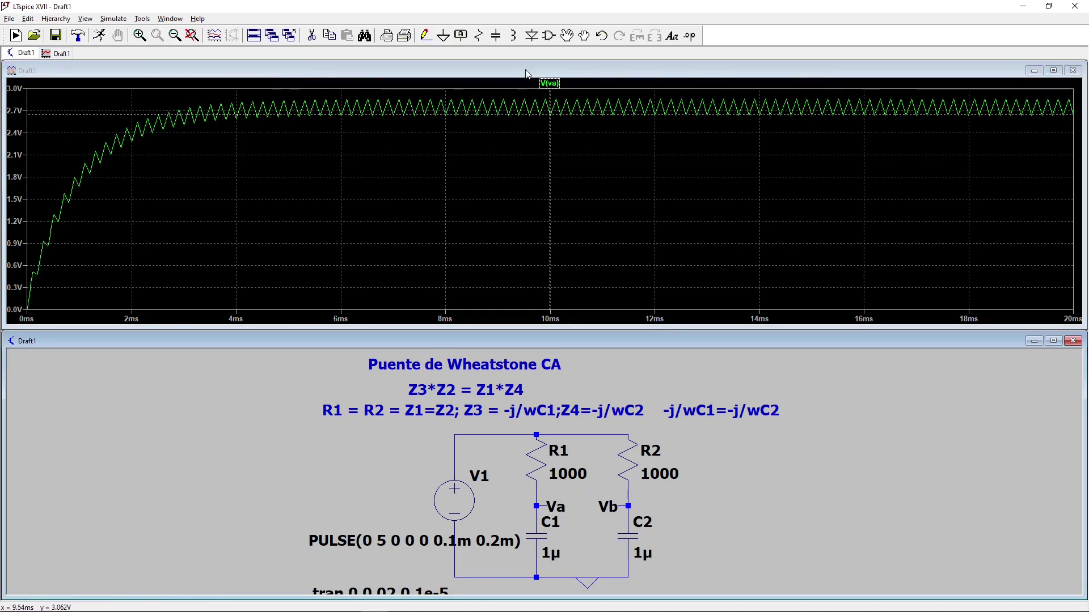
right_click(551, 85)
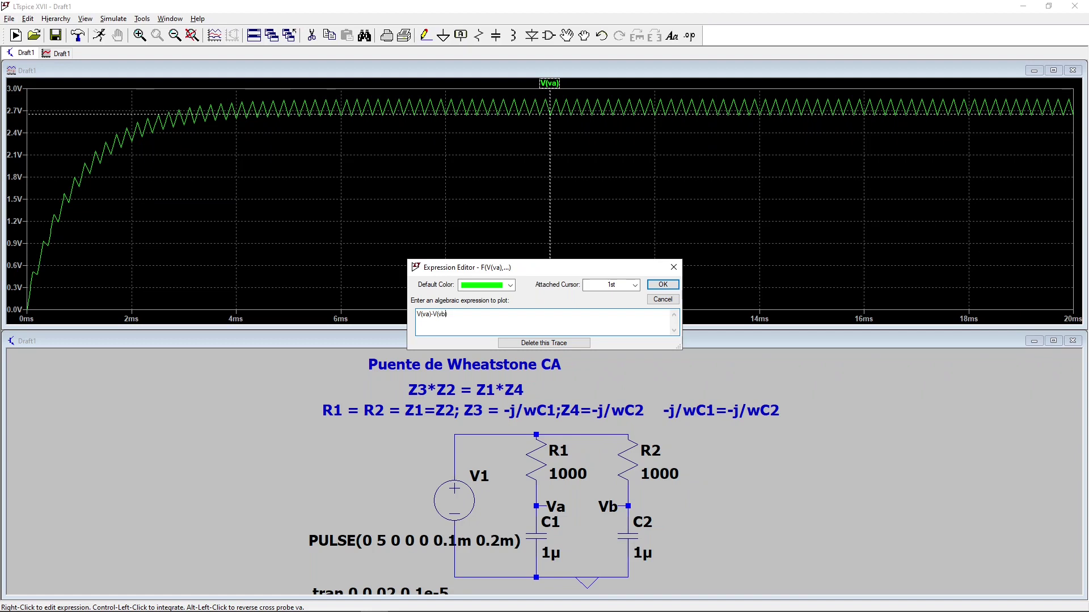
key(Return)
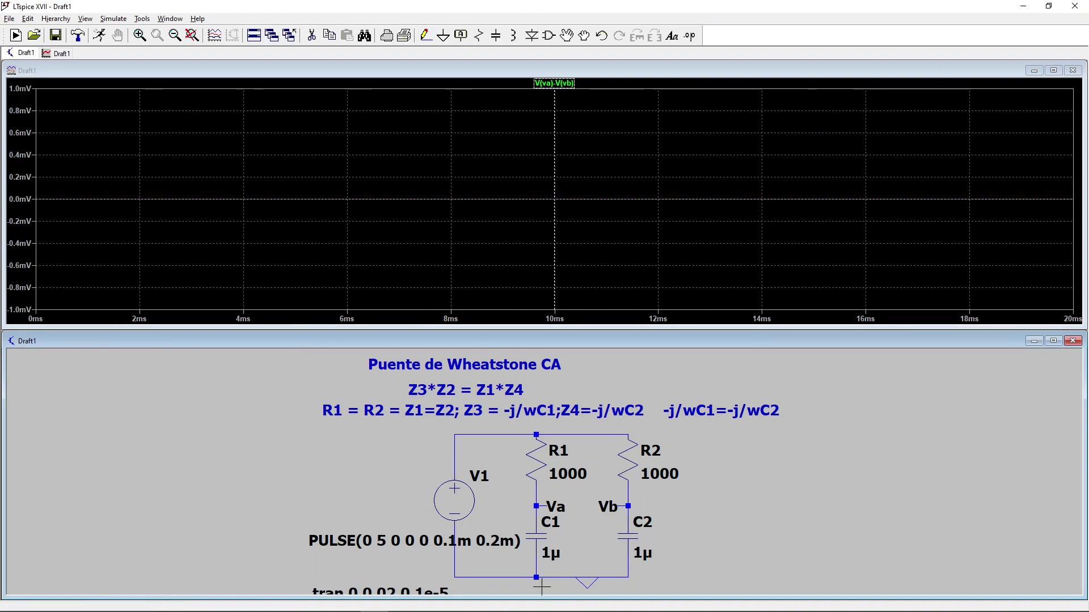
click(550, 502)
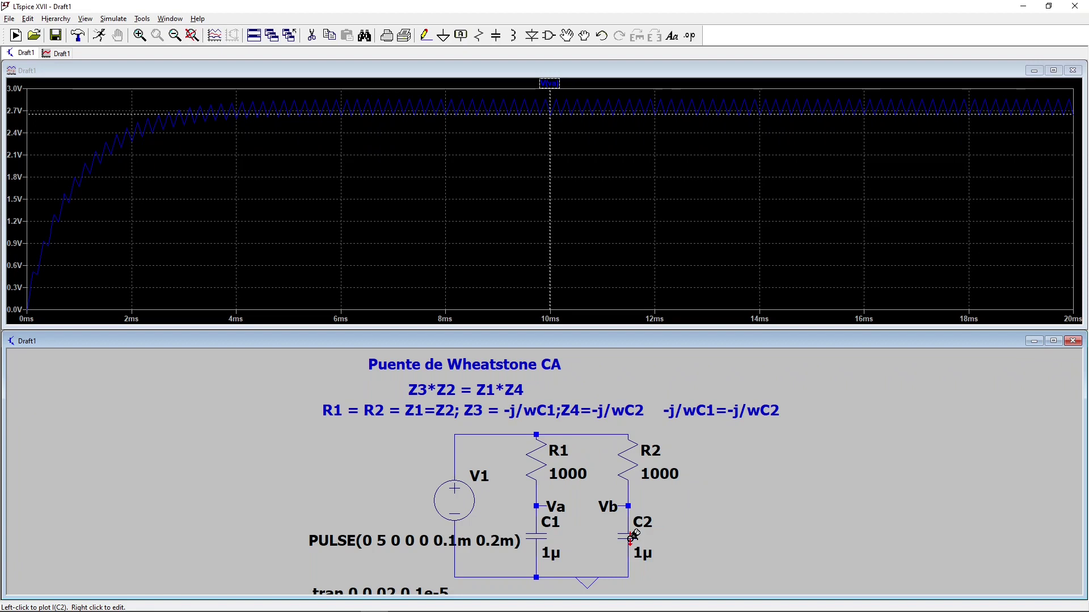
Set the capacitance of C1 to the expression 1µ*x
right_click(543, 533)
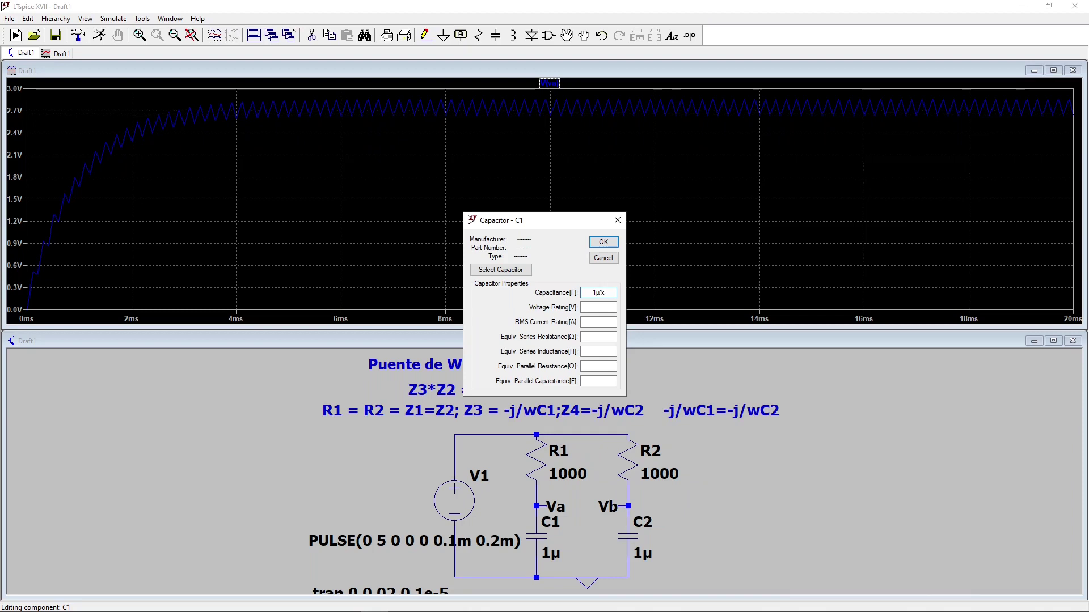
key(Return)
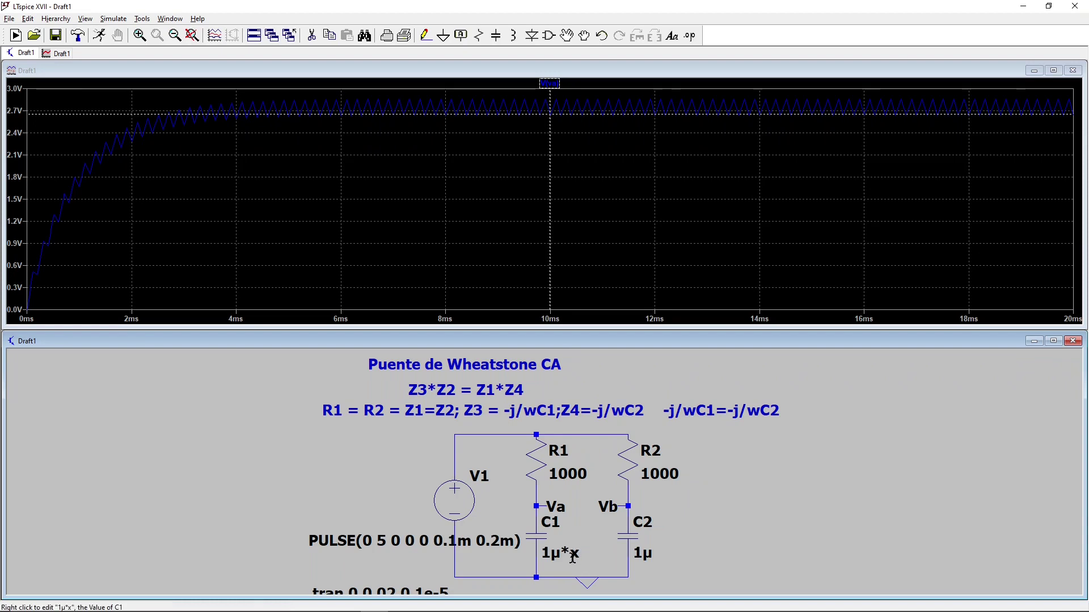
Add the SPICE directive ".param x = 0.5" to the schematic, above the PULSE text beside source V1
click(690, 35)
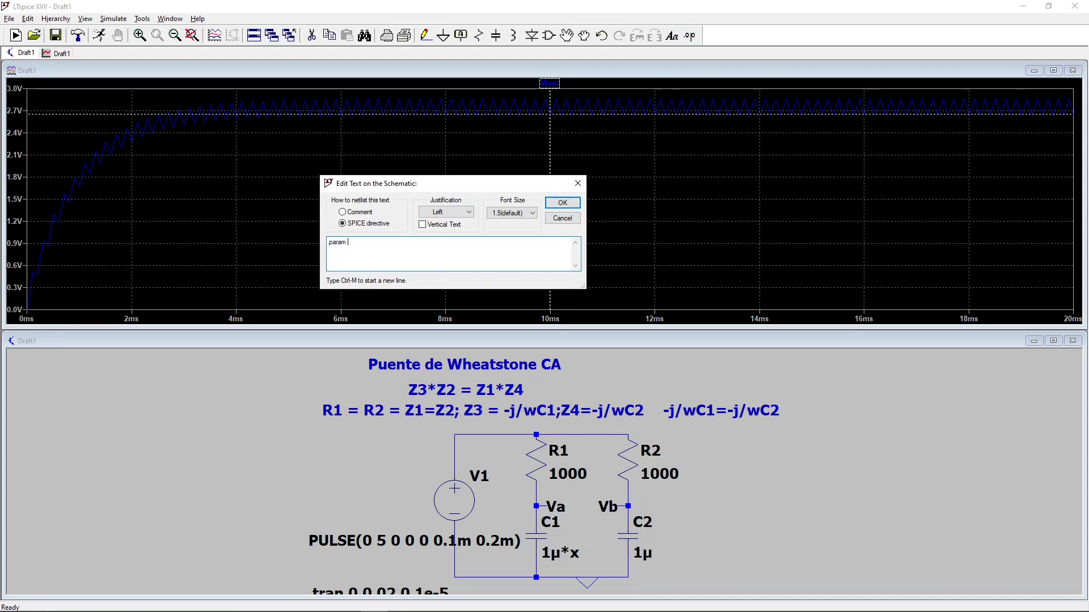
text(.param x = 0.5)
key(Return)
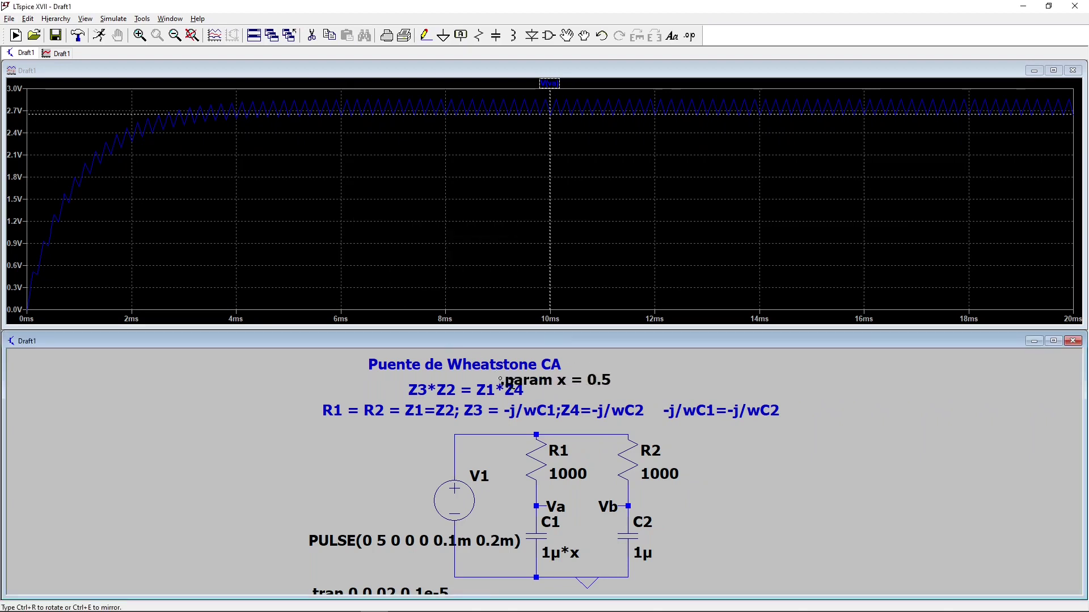
click(301, 467)
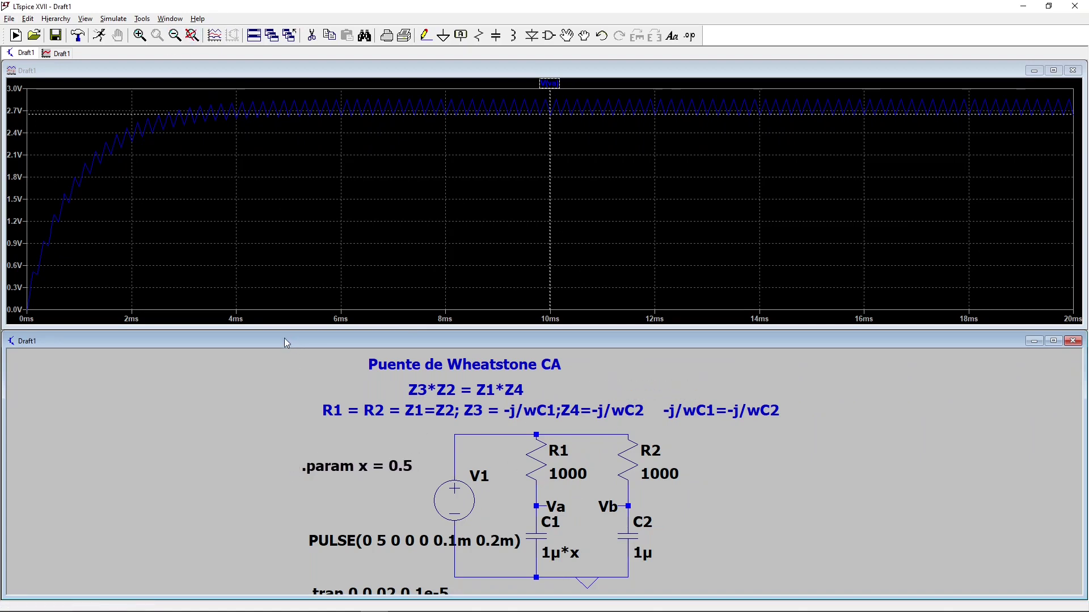
Enclose C1's capacitance expression in curly braces so it reads {1µ*x}
click(192, 35)
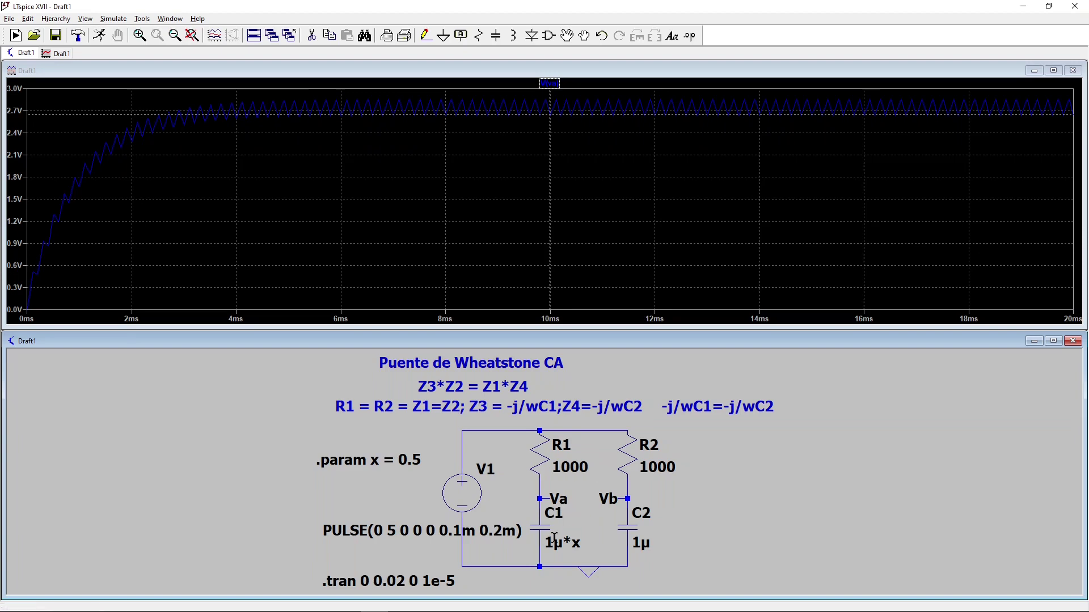
right_click(545, 519)
click(609, 294)
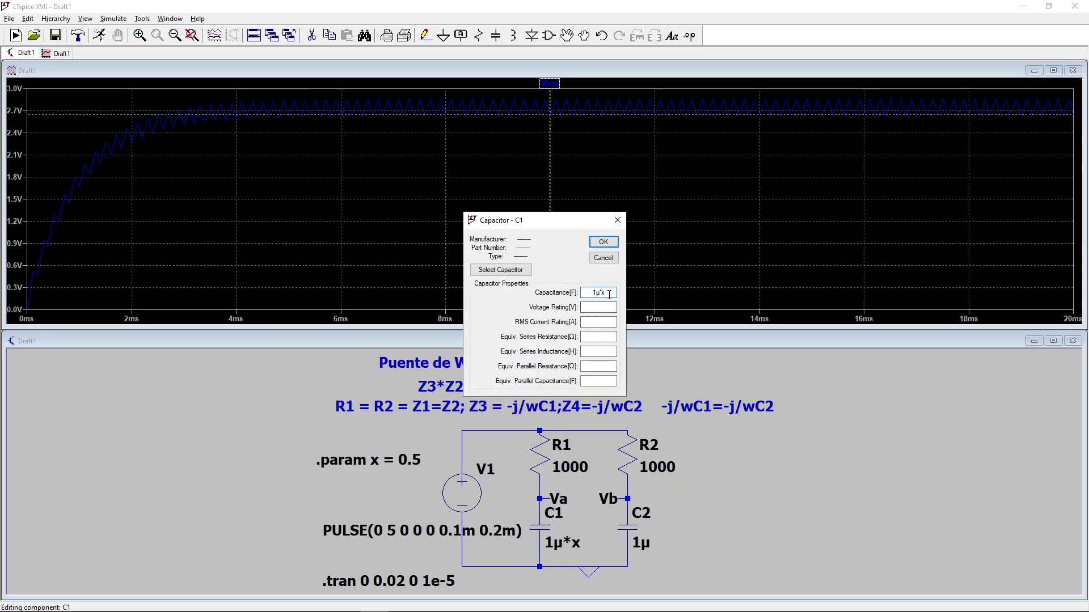
text())
text({)
text({)
click(603, 242)
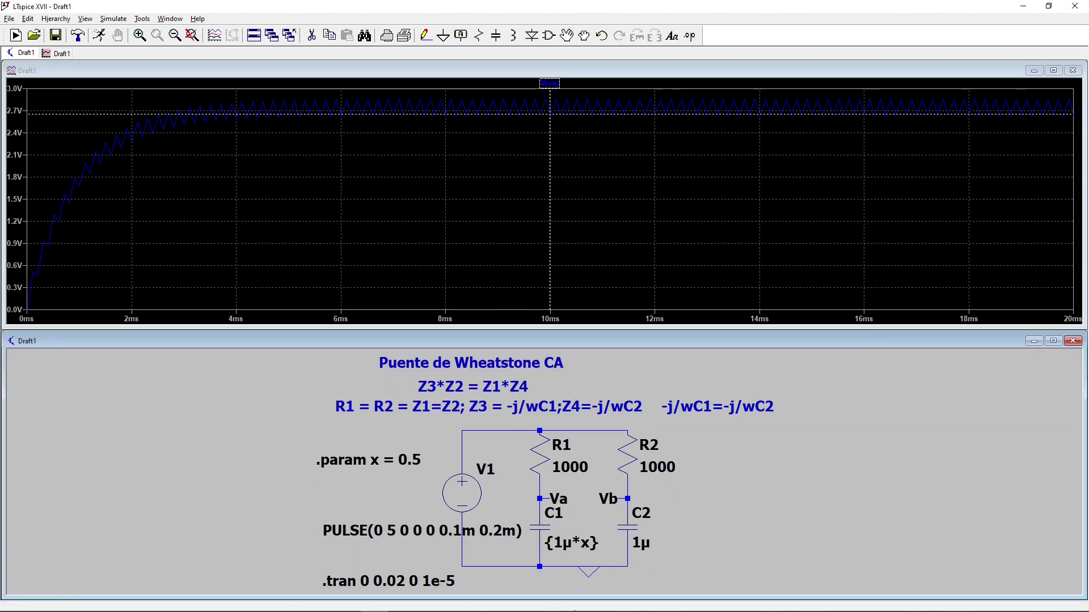
Rerun the transient simulation with the parameterized C1 capacitance
click(557, 498)
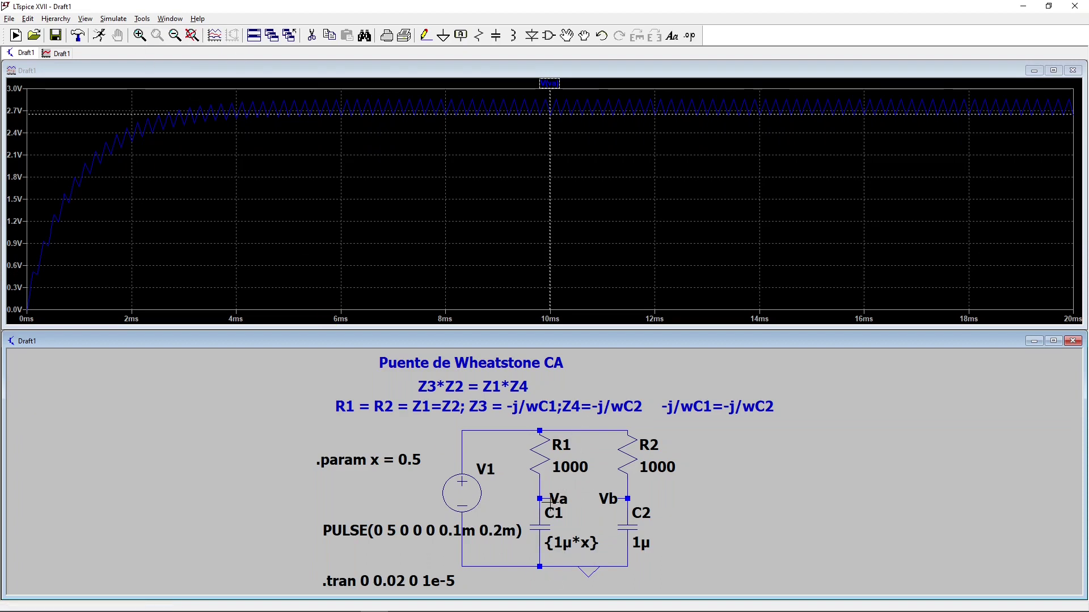
click(99, 36)
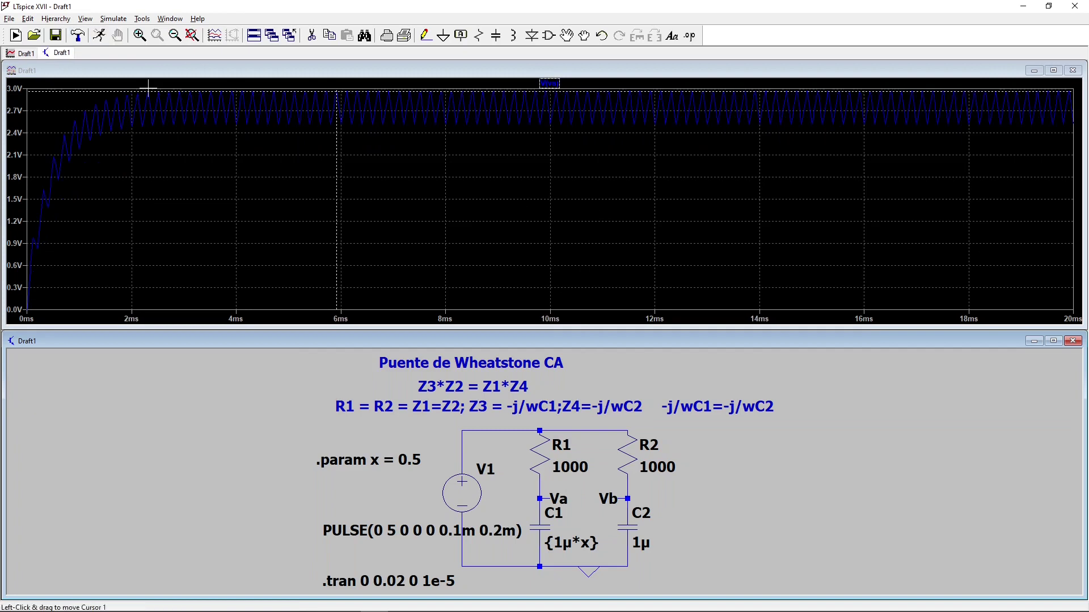
Check the average and RMS values of V(va), and add the node Vb voltage to the plot
ctrl+click(558, 84)
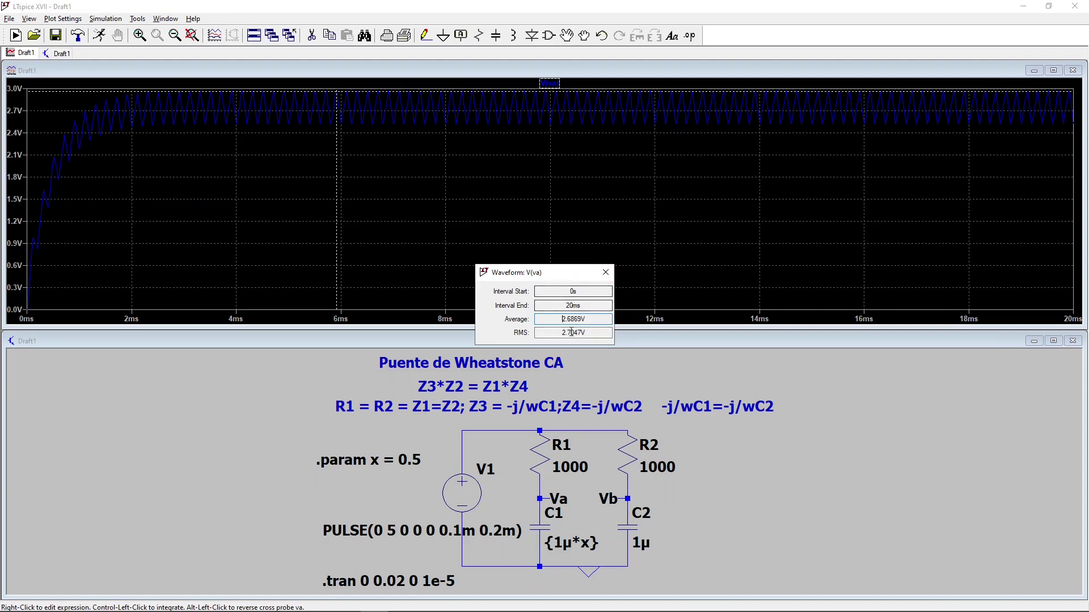
click(606, 272)
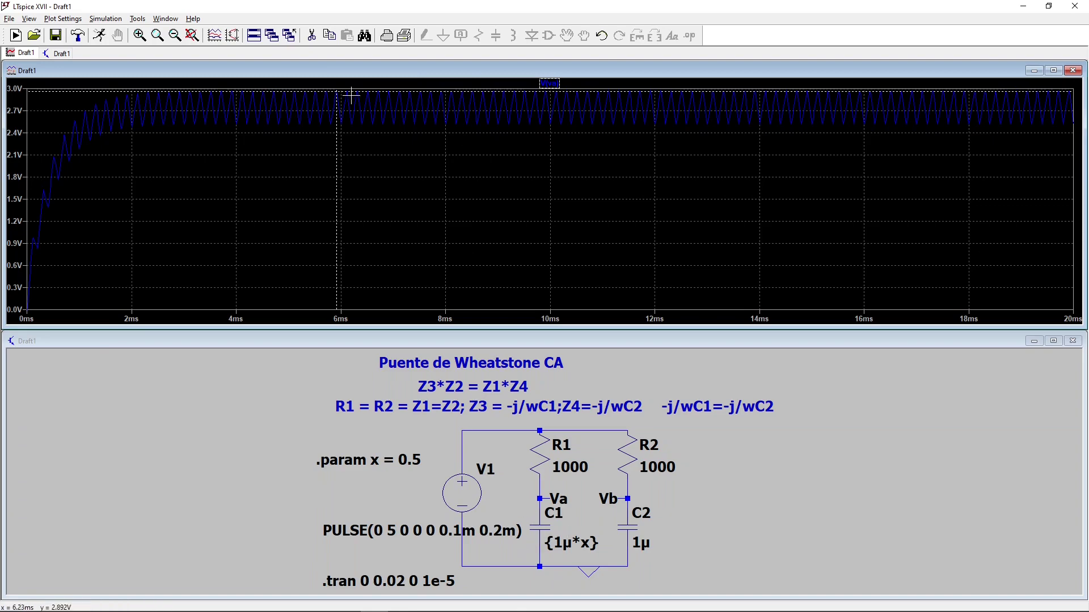
click(623, 499)
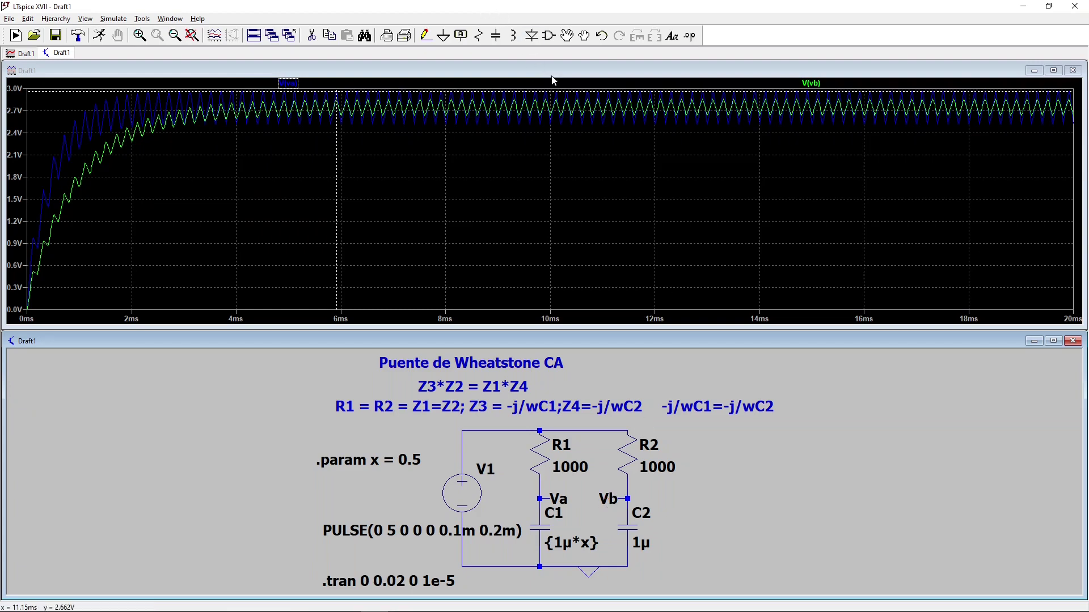
Place one UniversalOpamp2 from the OpAmps component folder in the empty area beyond capacitor C2
click(549, 36)
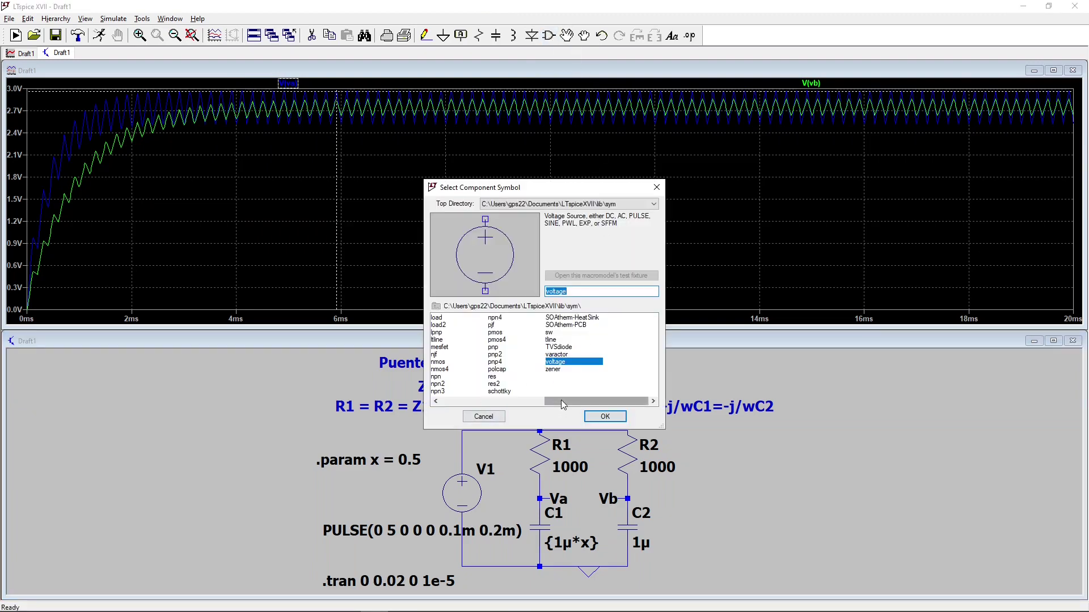
drag(567, 401, 419, 405)
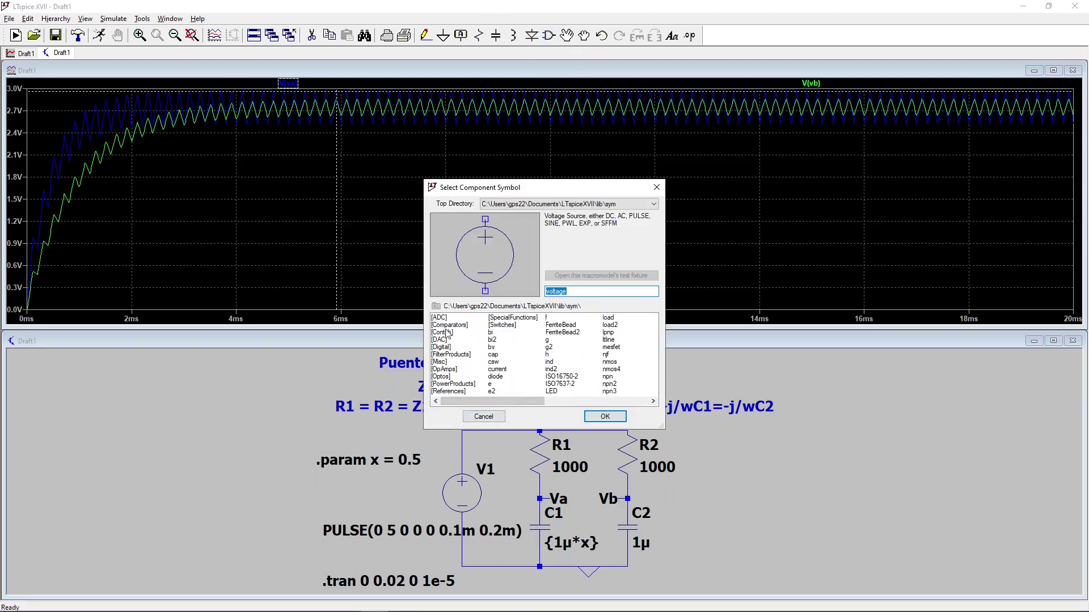
click(448, 369)
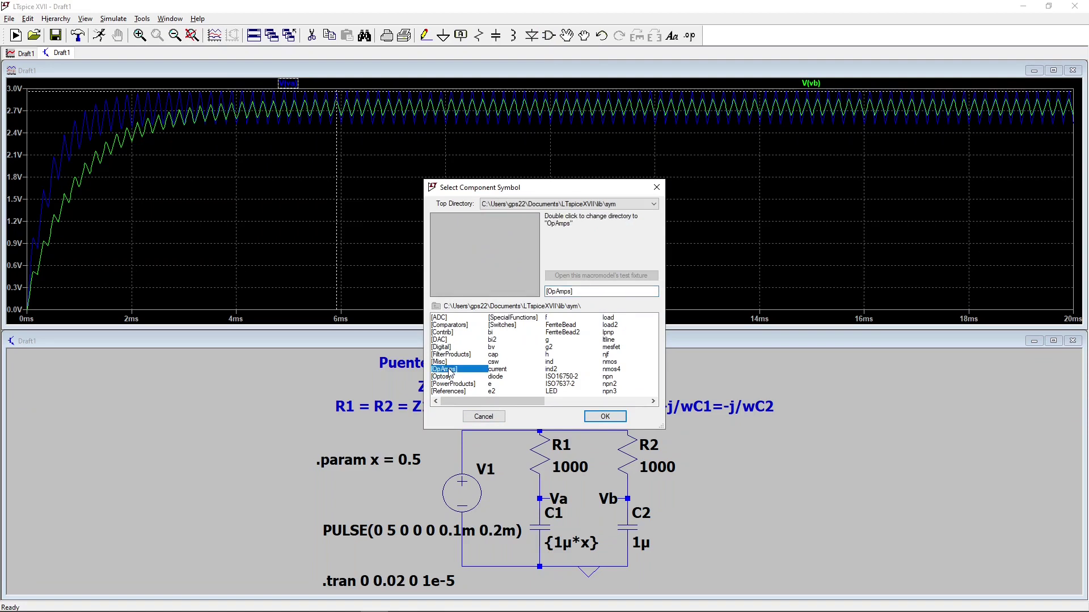
double_click(458, 365)
double_click(438, 318)
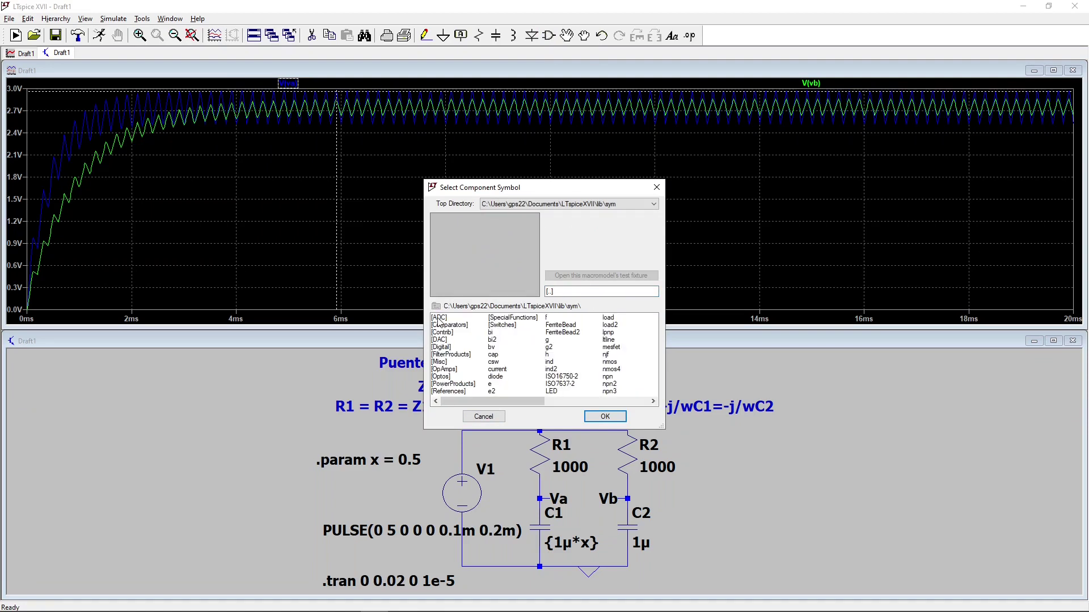
double_click(445, 370)
drag(445, 401, 640, 401)
click(618, 340)
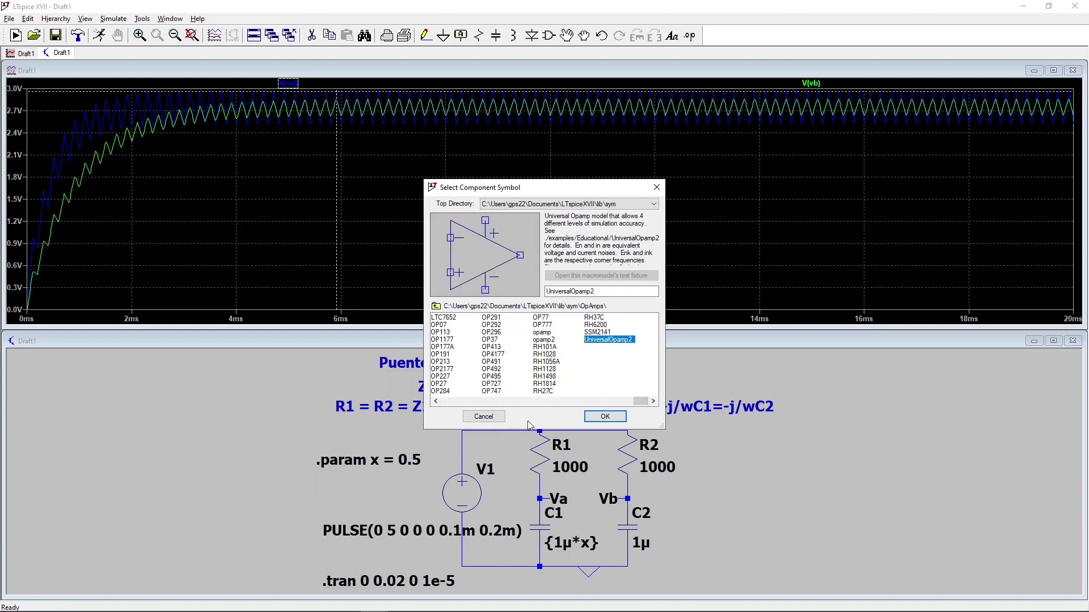
click(605, 416)
click(754, 547)
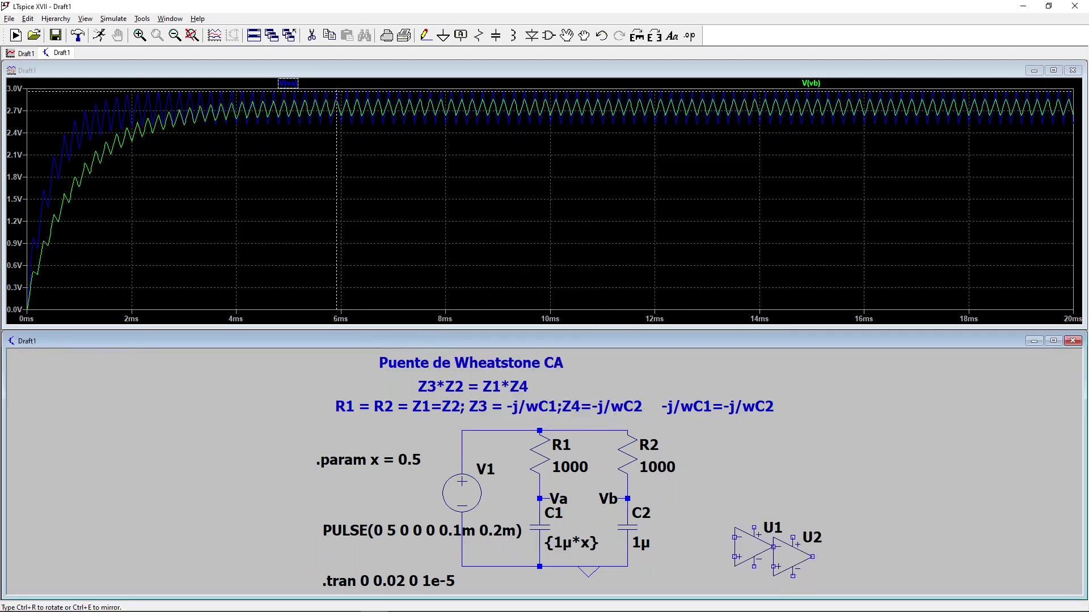
key(Escape)
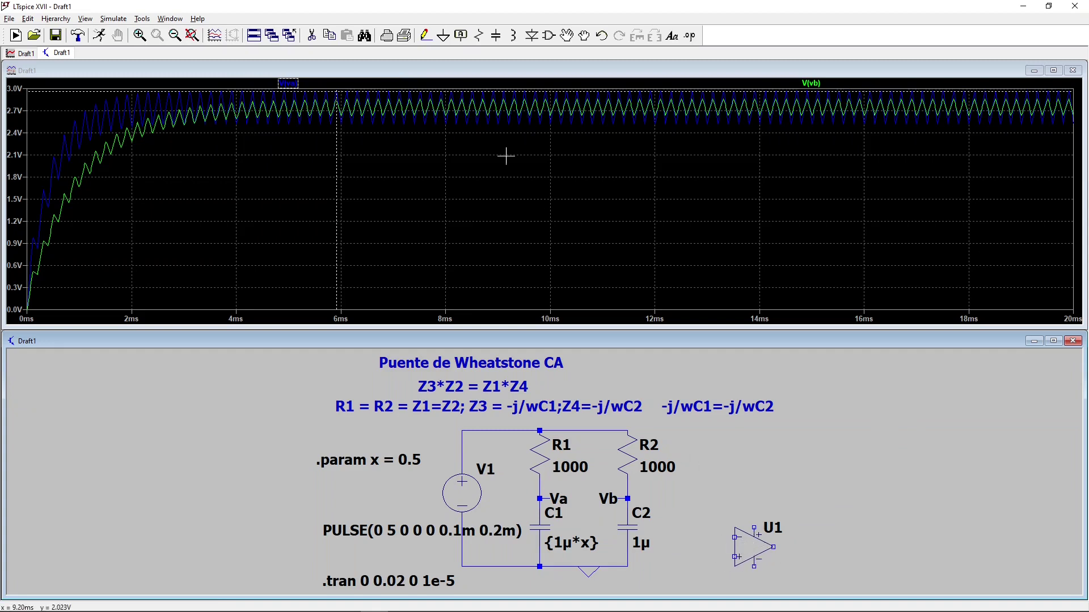
Place four resistors around op-amp U1: one in series with each input, one above for feedback, and a vertical one below
click(425, 35)
click(478, 35)
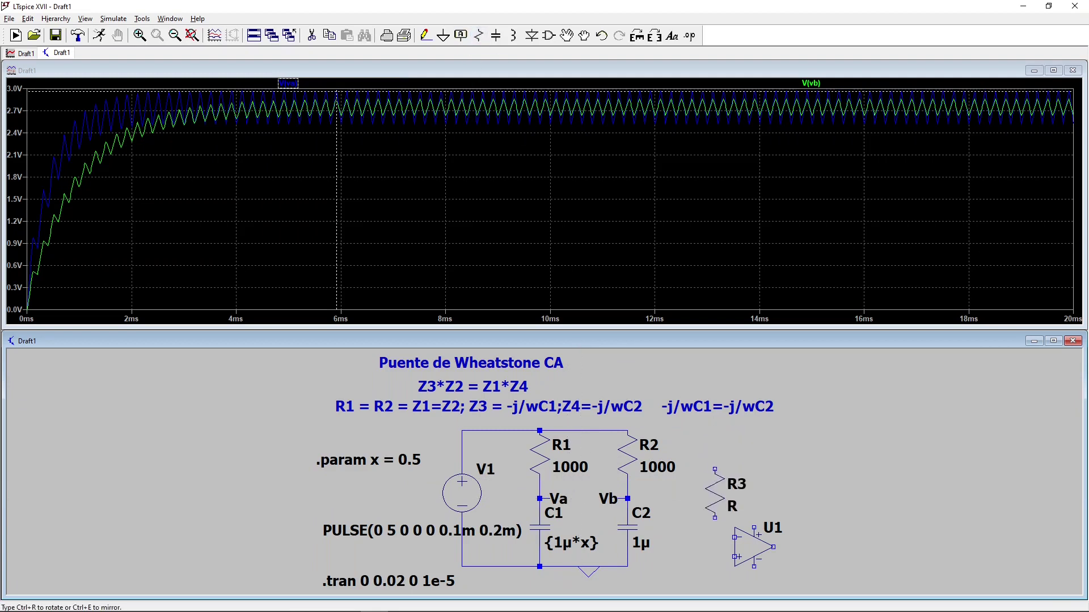
key(ctrl+r)
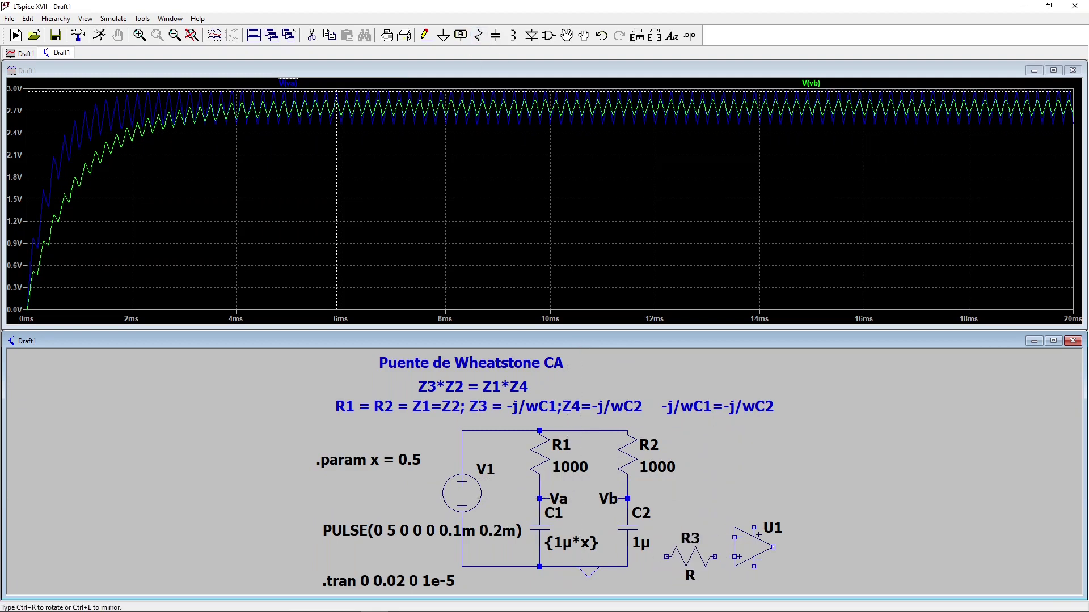
click(690, 576)
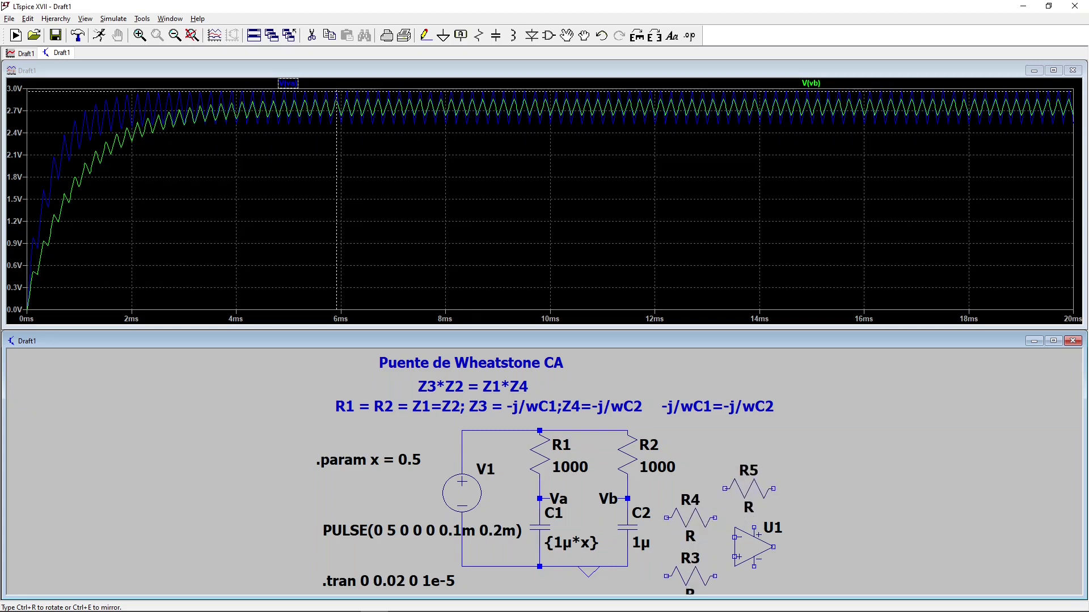
click(750, 479)
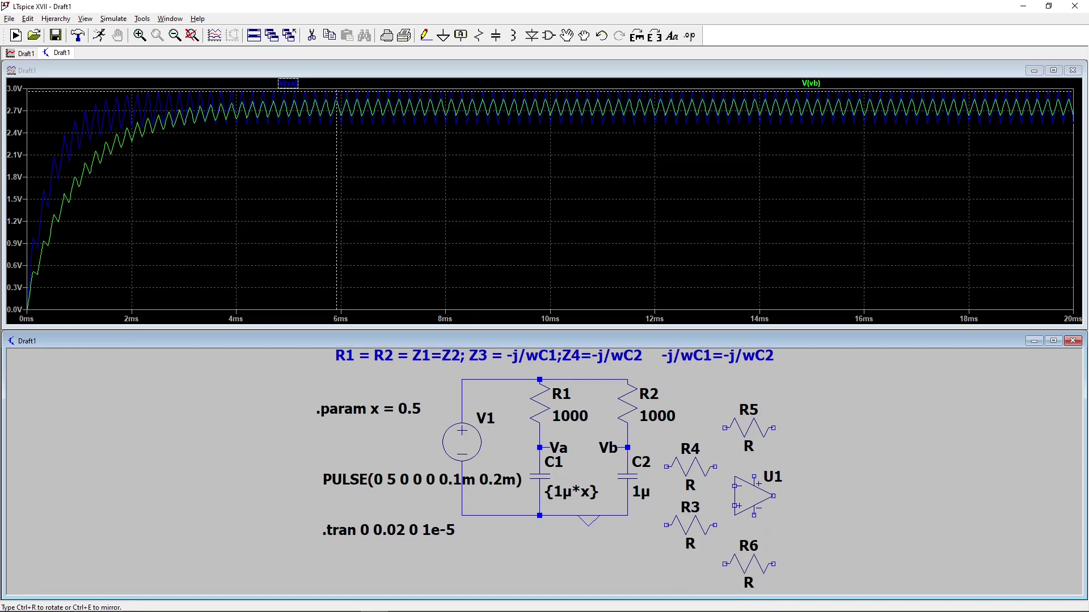
key(ctrl+r)
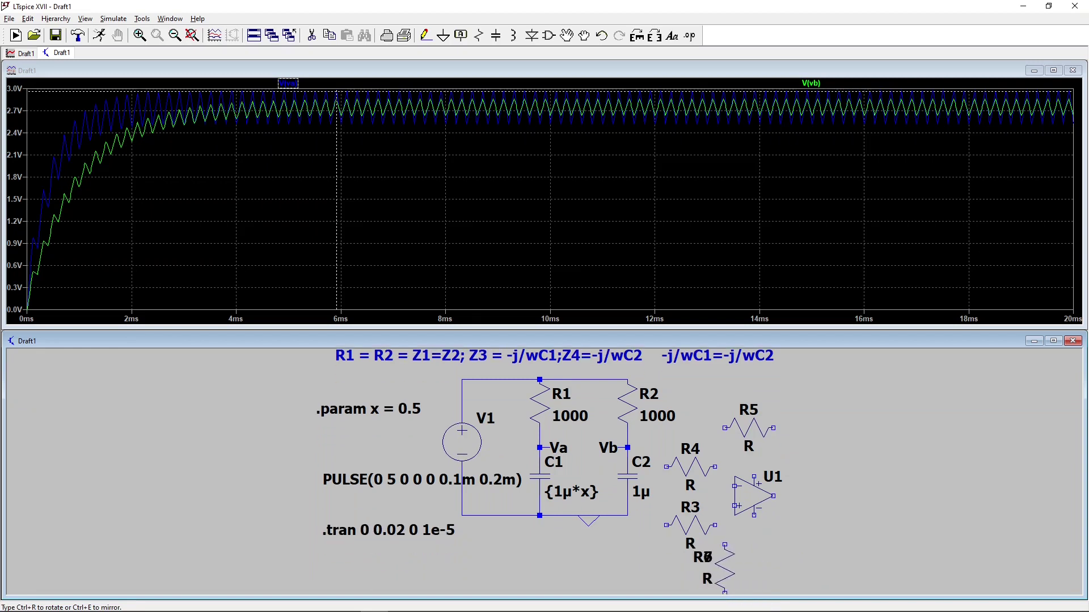
key(Escape)
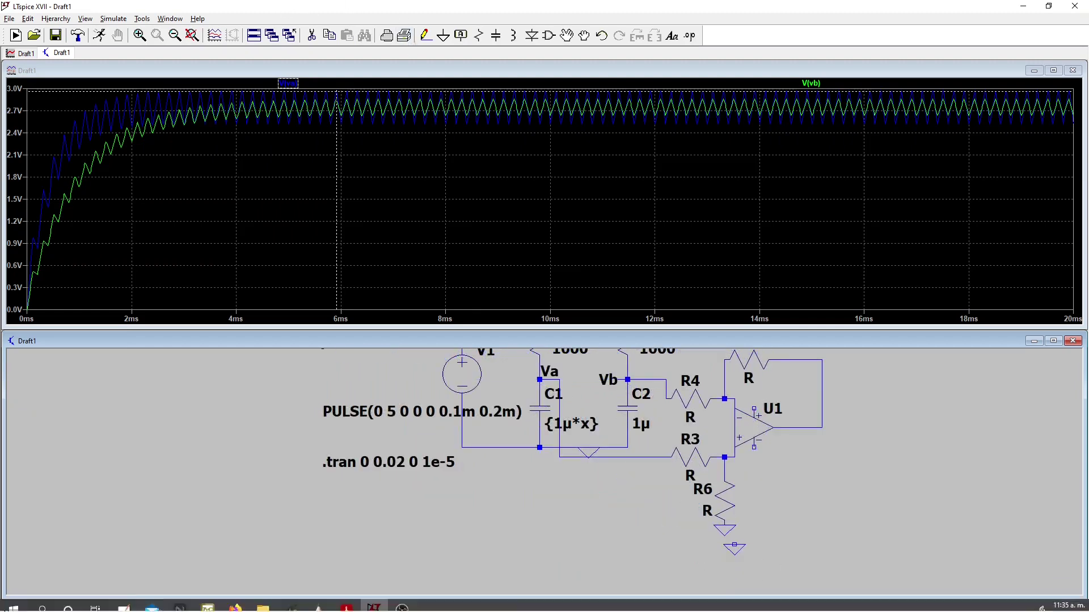
key(Escape)
Set the op-amp input resistors R4 and R3 to 1k each
right_click(712, 406)
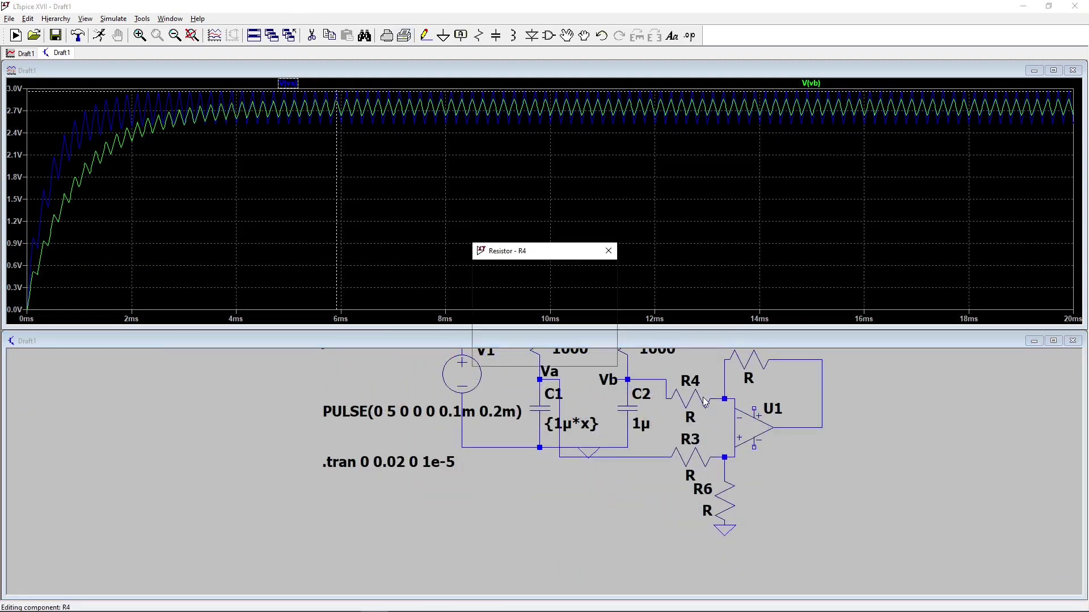
text(1k)
key(Return)
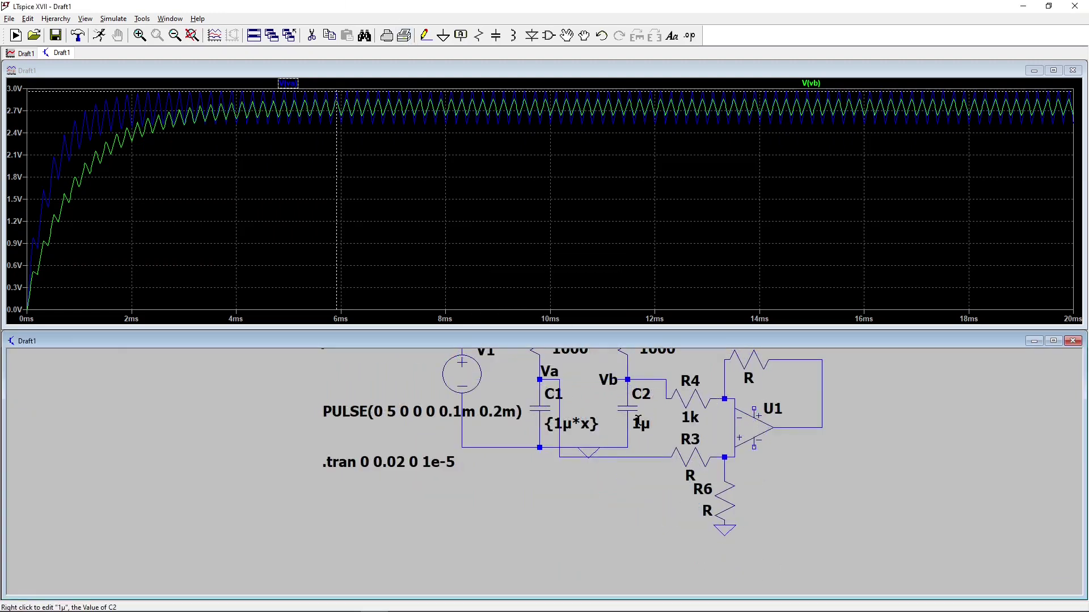
scroll(687, 454, down, 1)
right_click(686, 453)
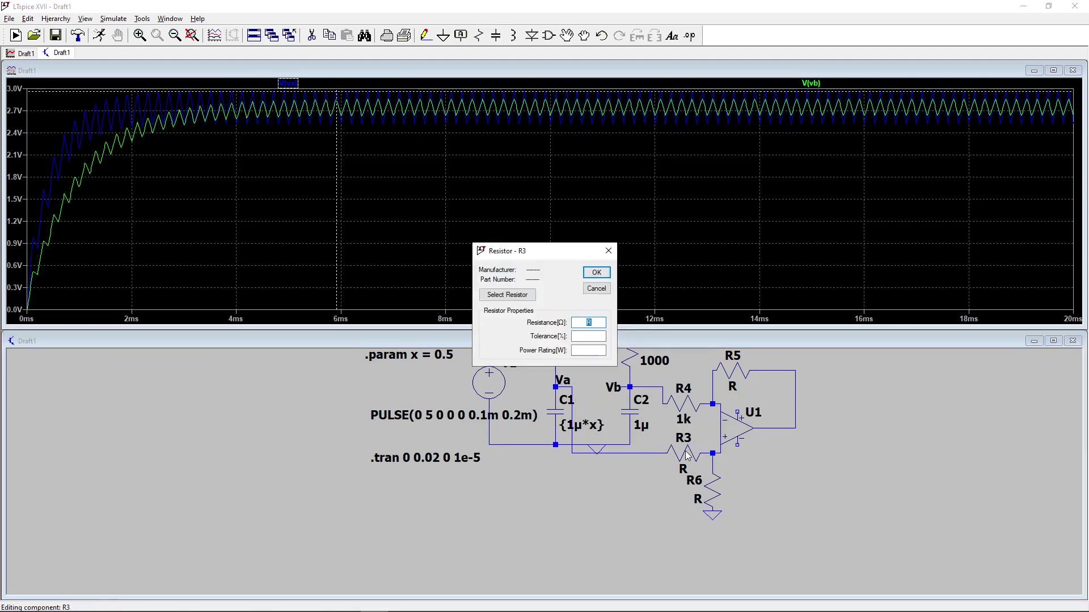
text(1k)
key(Return)
Set feedback resistor R5 and grounding resistor R6 to 1k each
right_click(735, 374)
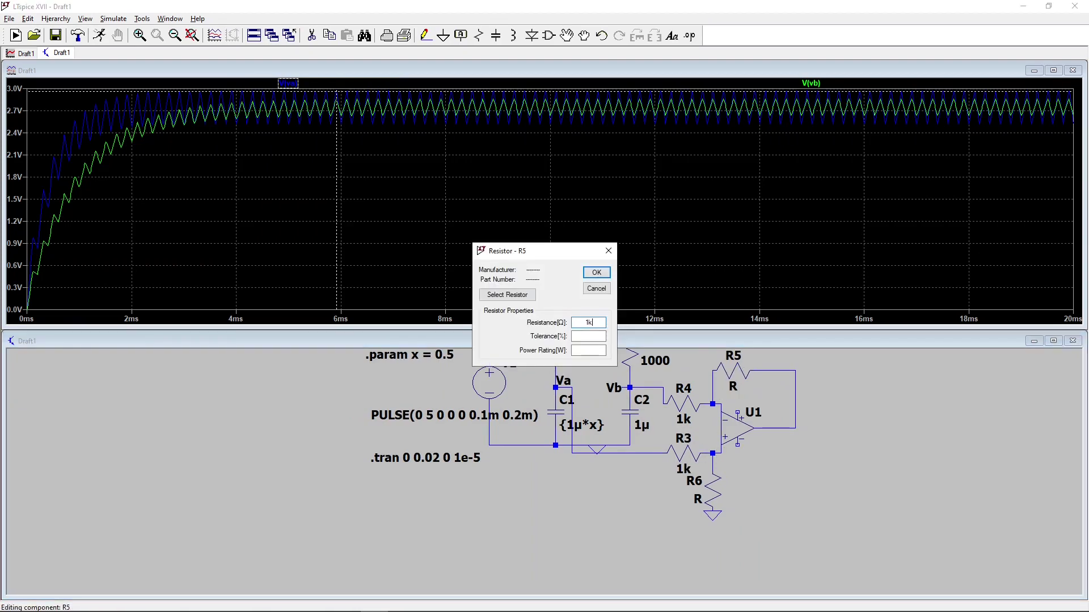
text(1k)
key(Return)
right_click(718, 490)
key(Return)
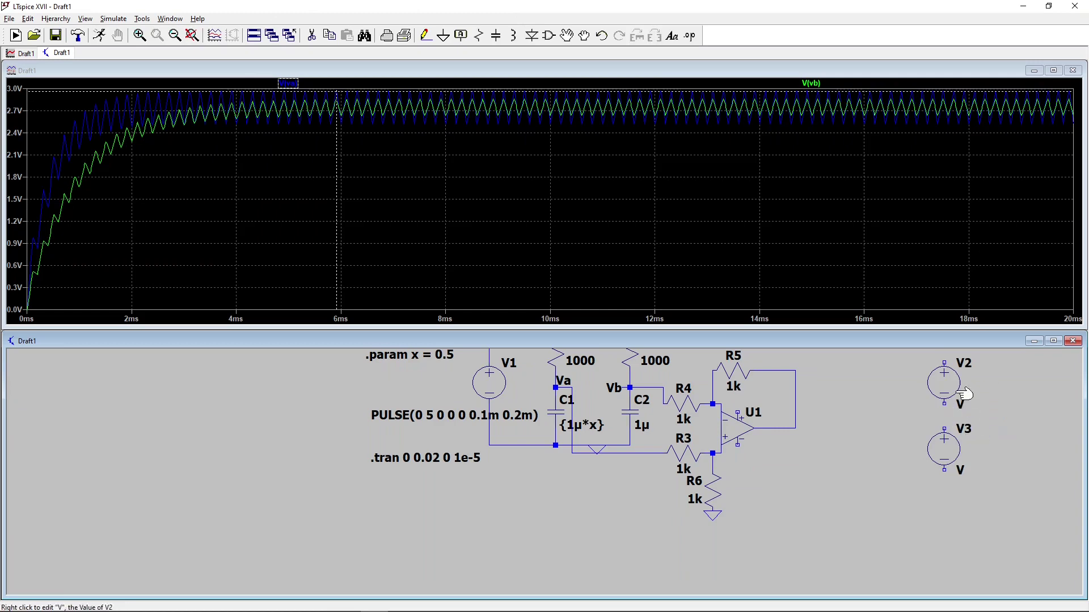
Set supply source V2 to 5V and wire a ground to the junction between V2 and V3
right_click(946, 385)
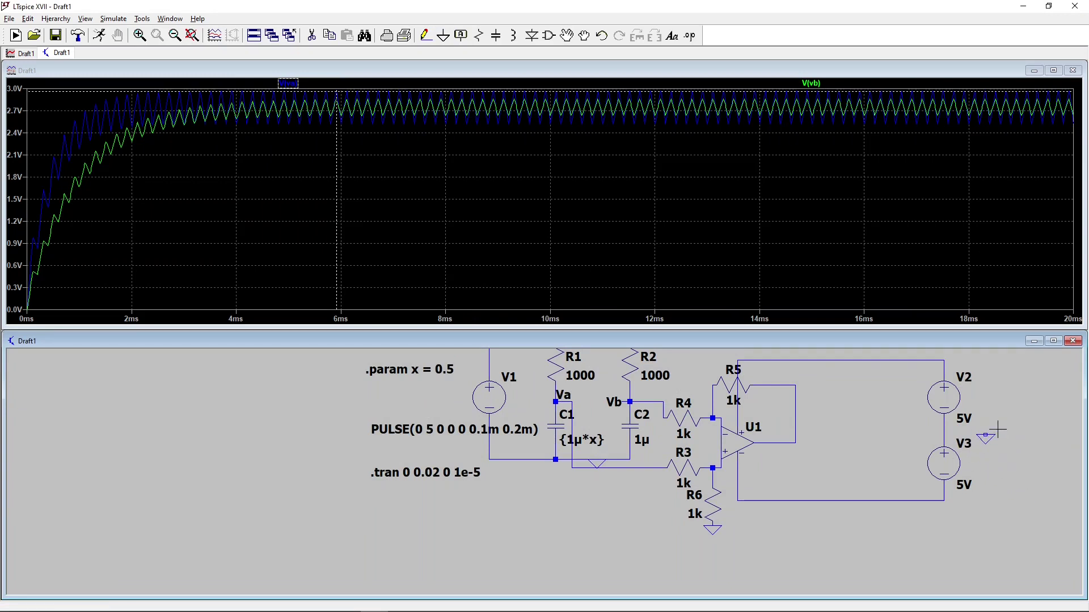
click(998, 431)
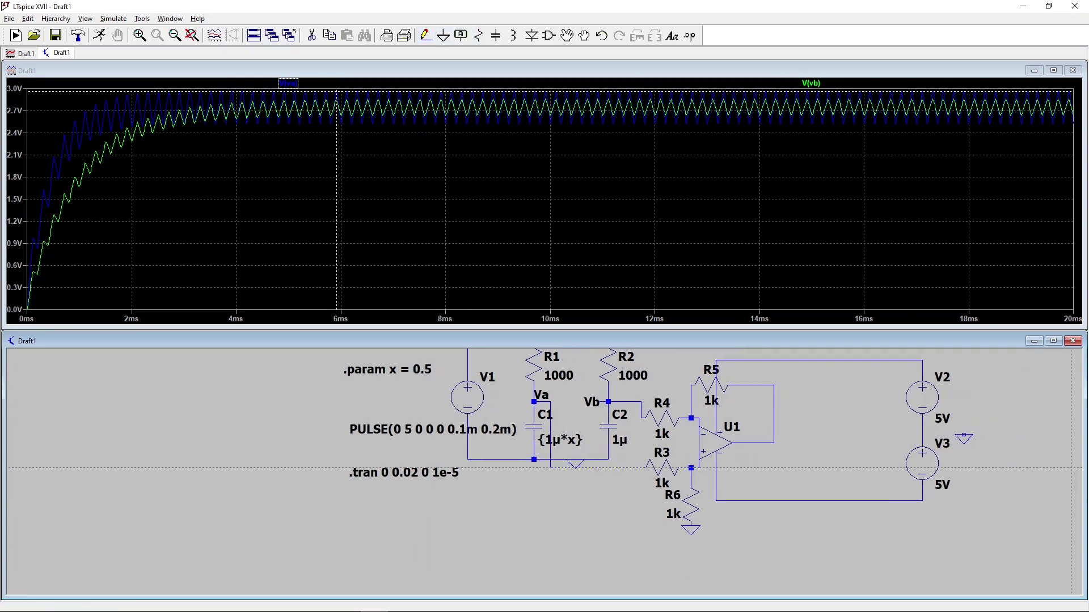
click(922, 434)
click(923, 501)
key(Escape)
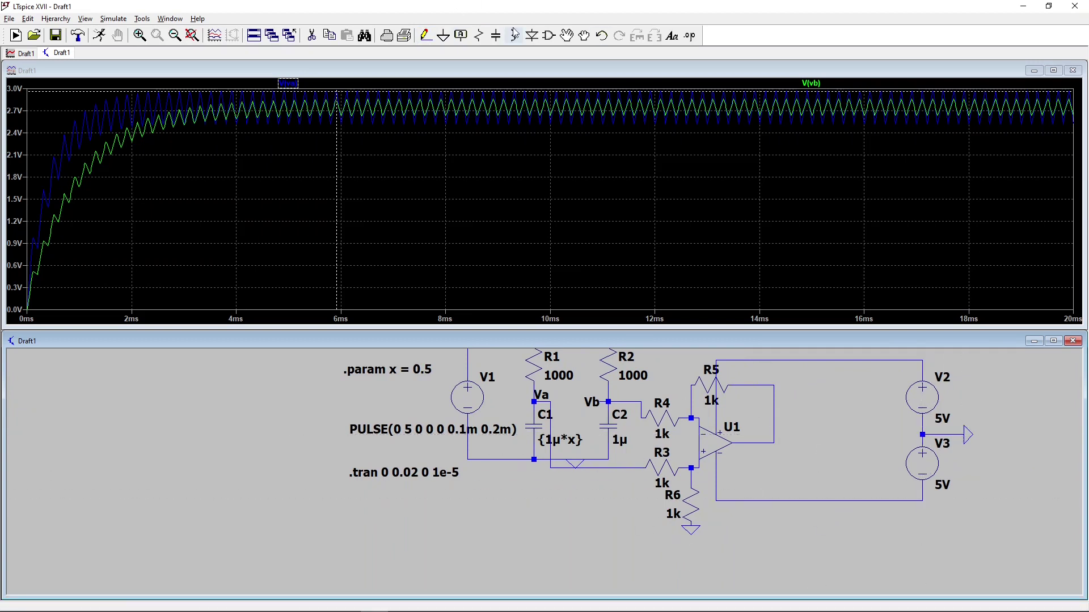
Label the output net of op-amp U1 as Vo
click(461, 35)
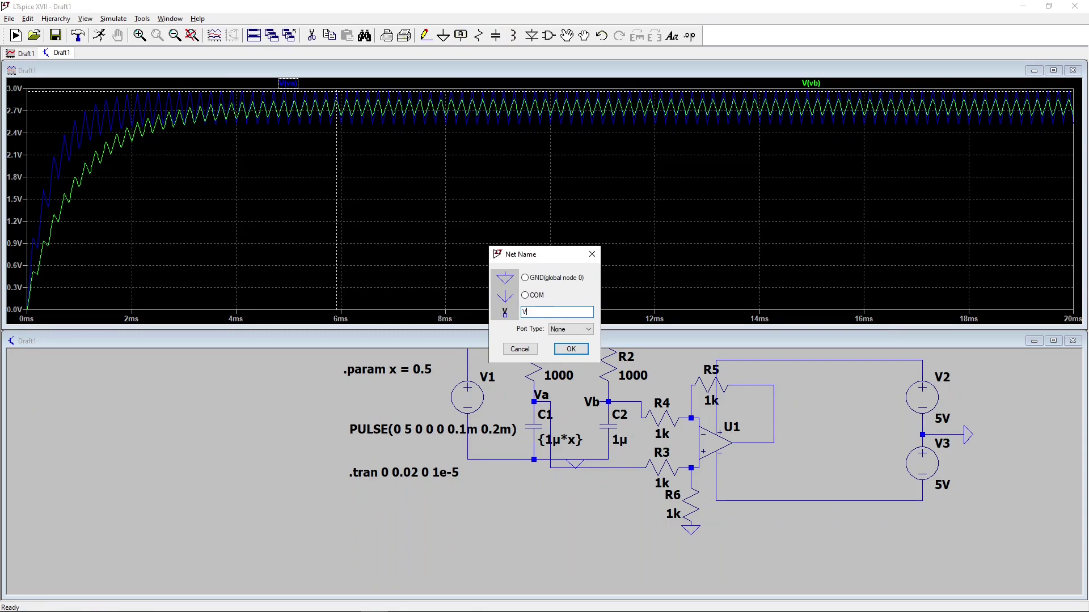
key(Return)
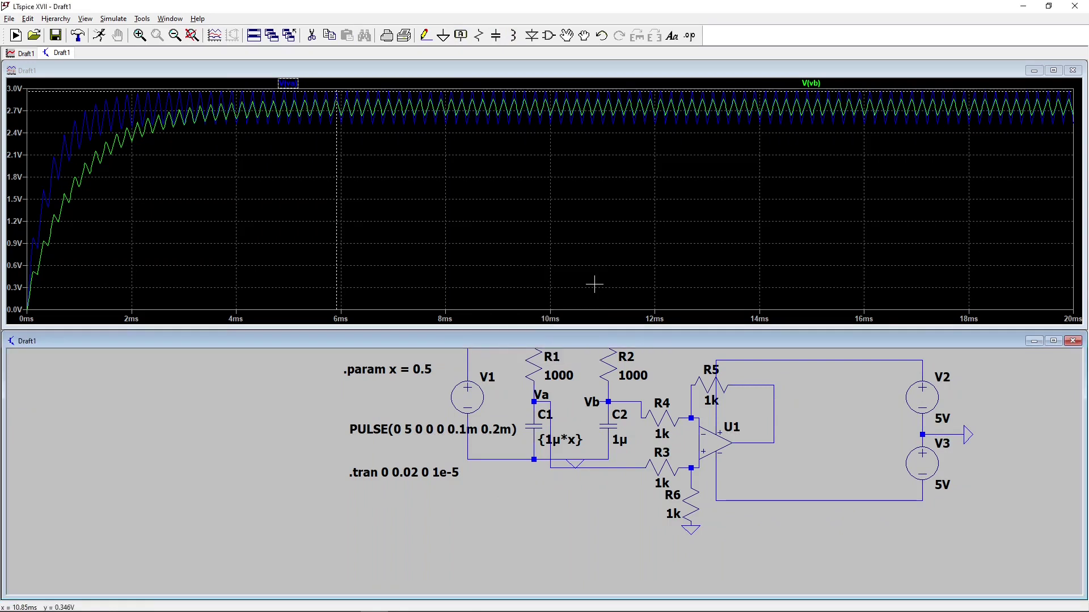
click(765, 442)
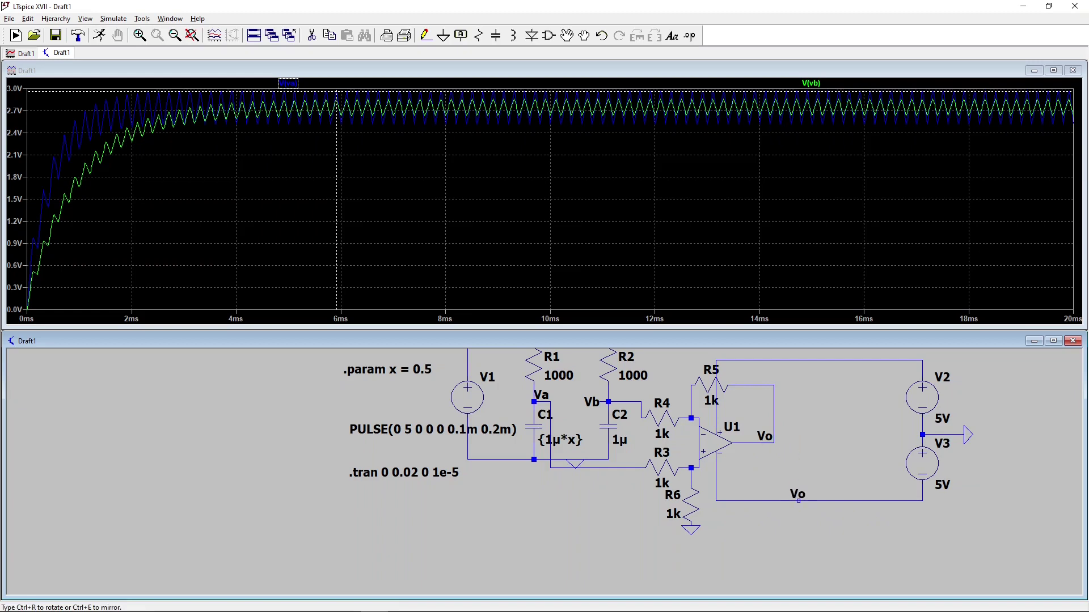
key(Escape)
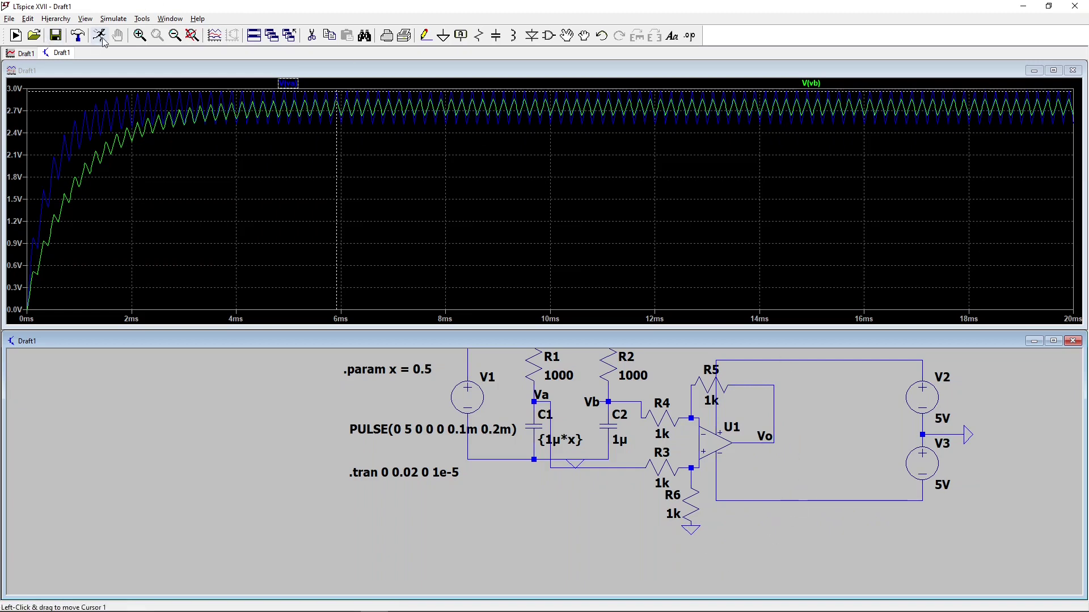
Rerun the transient simulation with the op-amp stage and add the Vo voltage to the plot
click(15, 35)
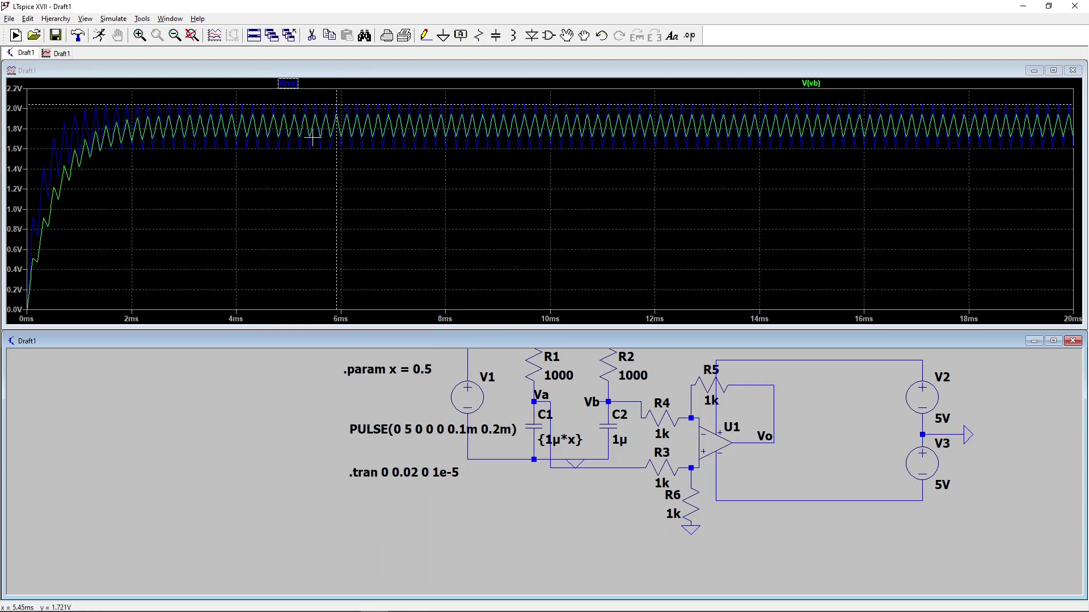
click(763, 440)
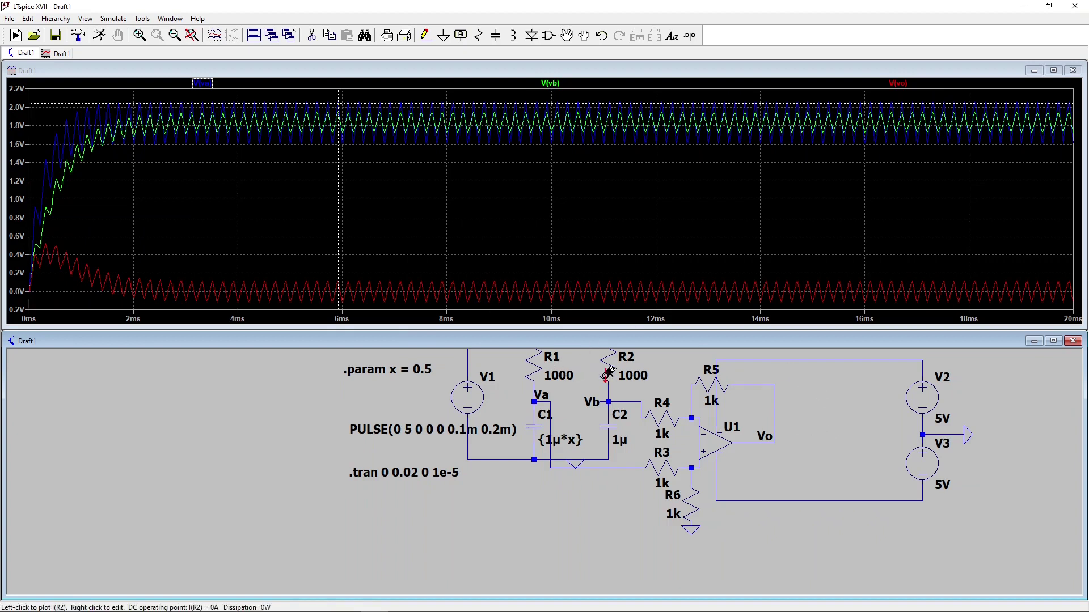
Set feedback resistor R5 to 3k and rerun the transient simulation with only the Vo voltage plotted
right_click(707, 390)
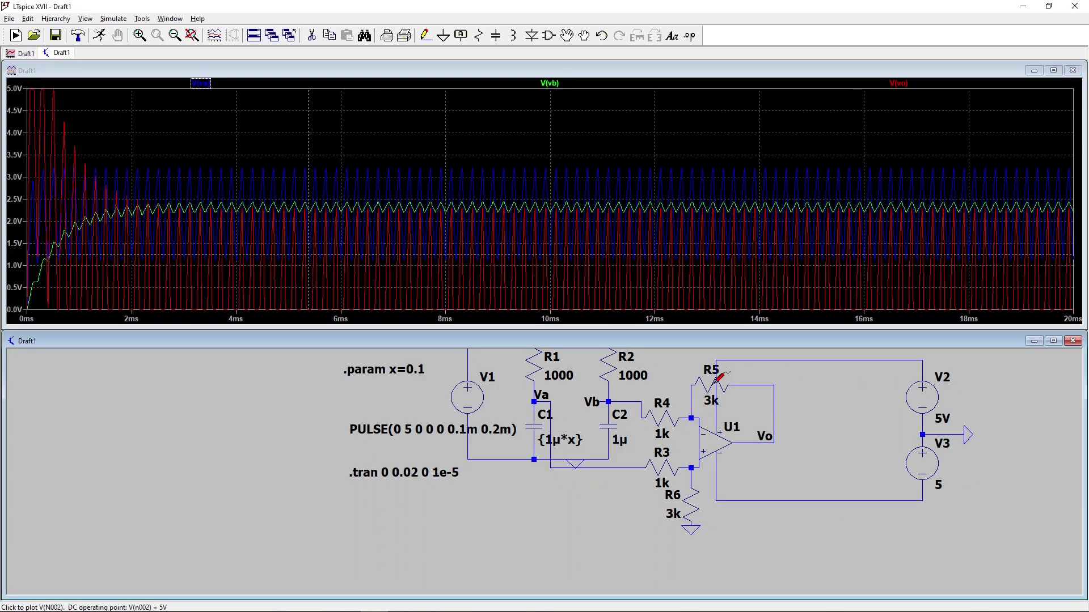
right_click(714, 389)
click(708, 384)
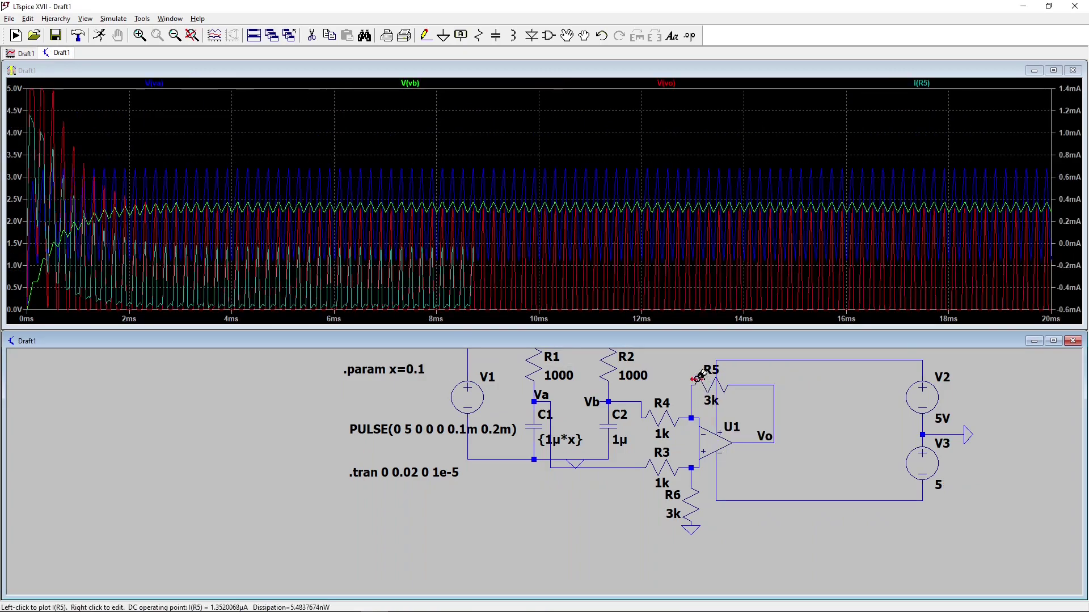
click(776, 430)
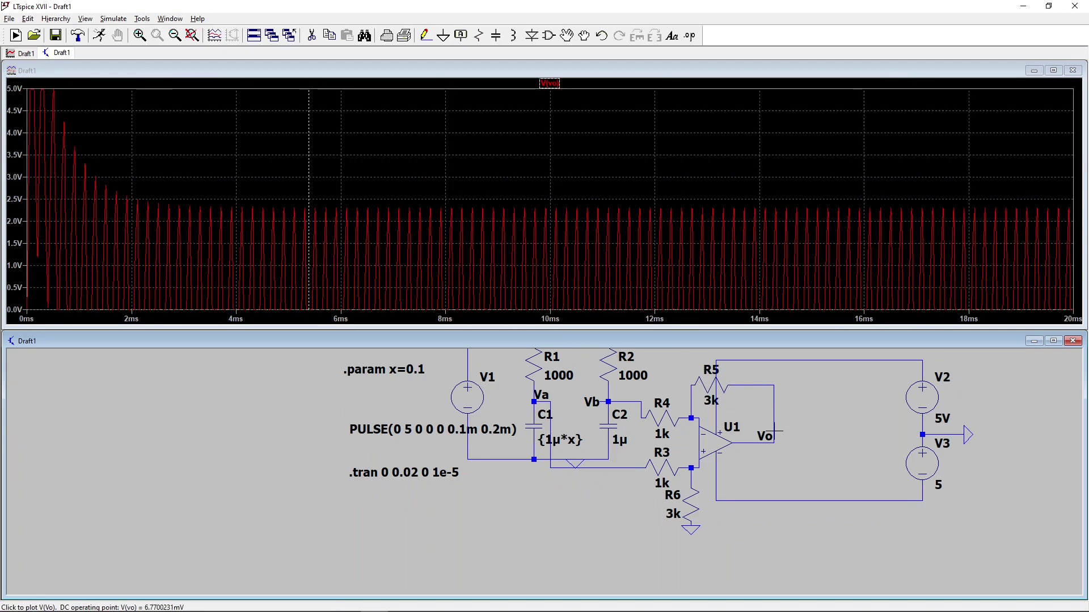
click(98, 35)
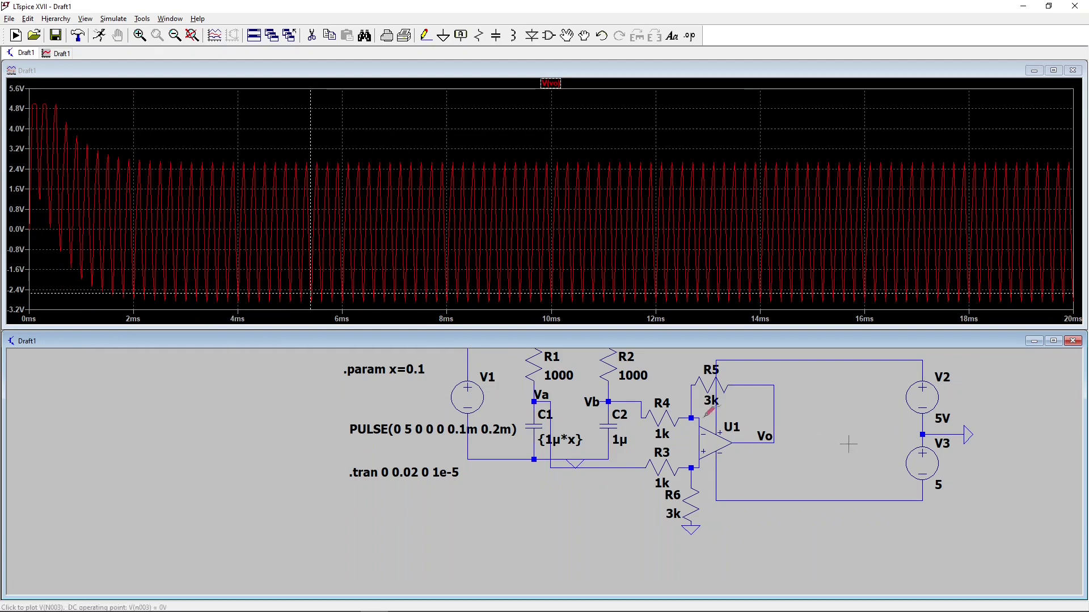
Set resistors R5 and R6 to 5k each and rerun the transient simulation
right_click(703, 391)
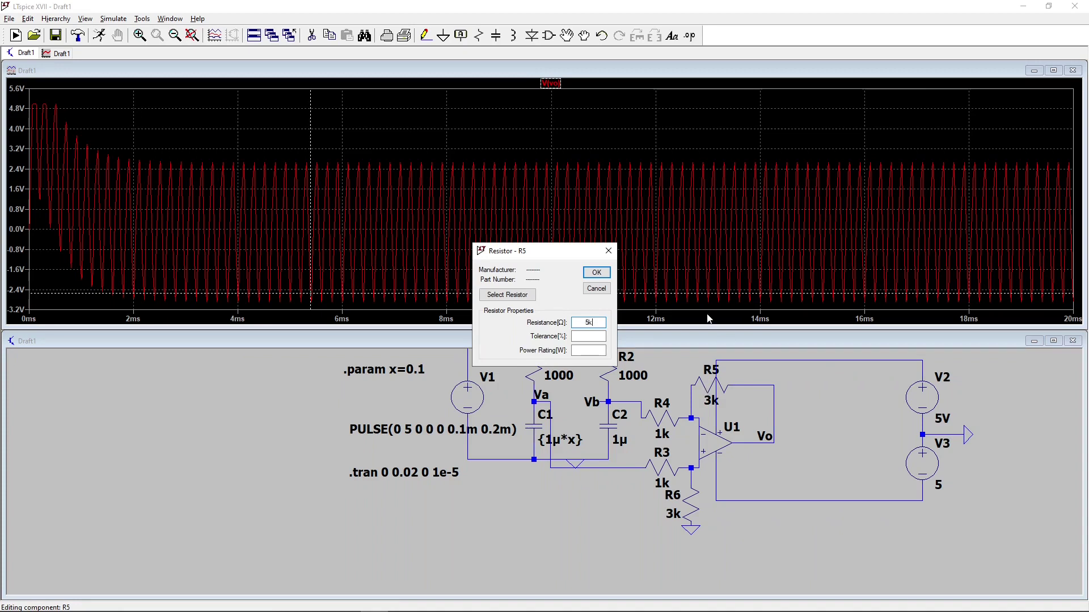
key(Return)
right_click(690, 498)
text(5k)
key(Return)
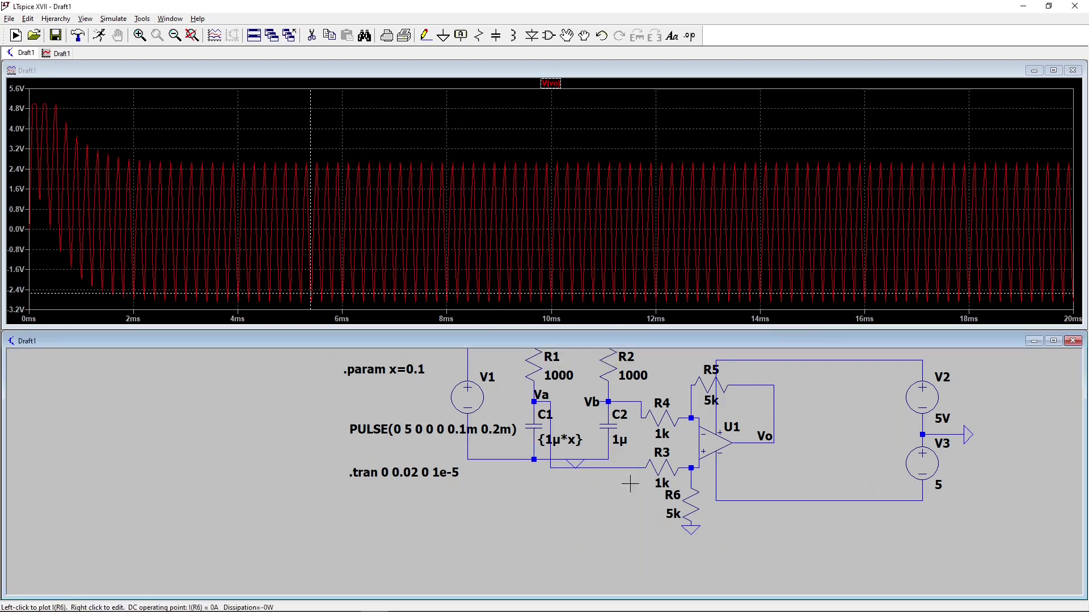
click(100, 35)
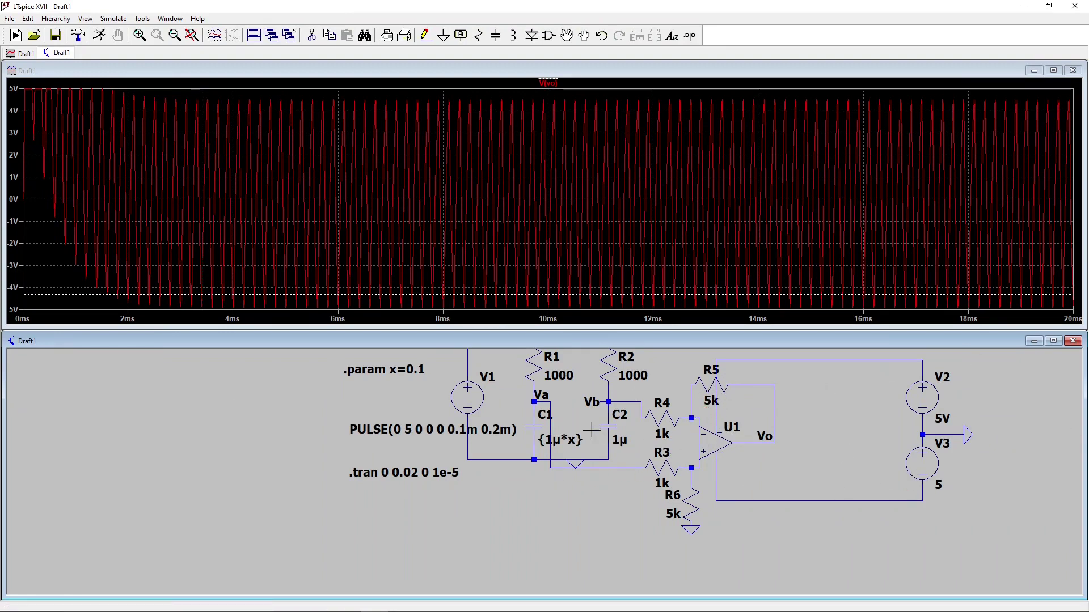
Change the parameter directive to x=1 and rerun the transient simulation for the balanced bridge
right_click(396, 373)
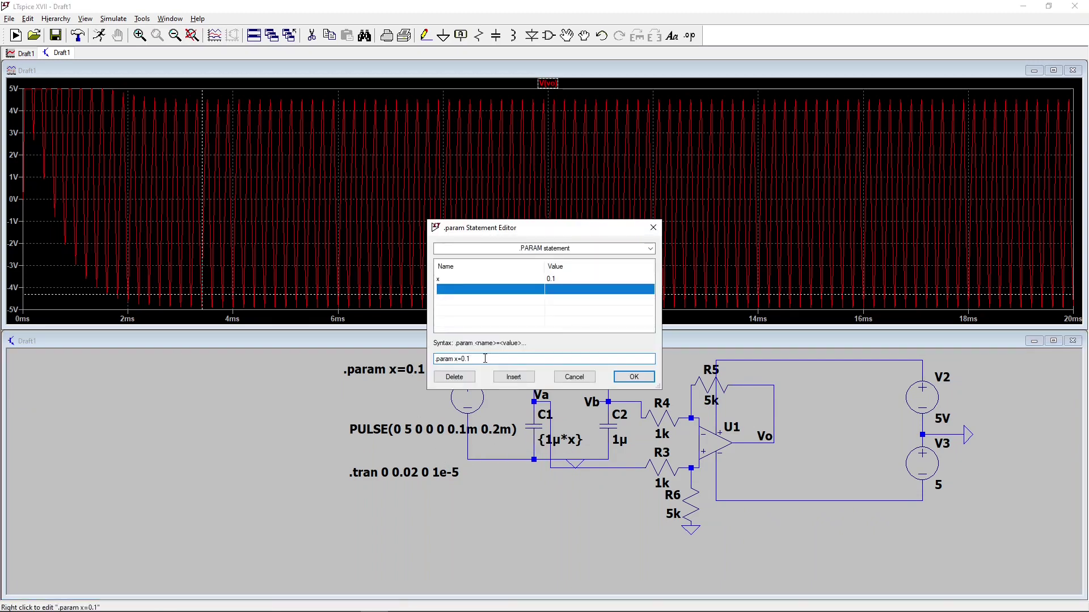
key(BackSpace)
text(1)
key(Return)
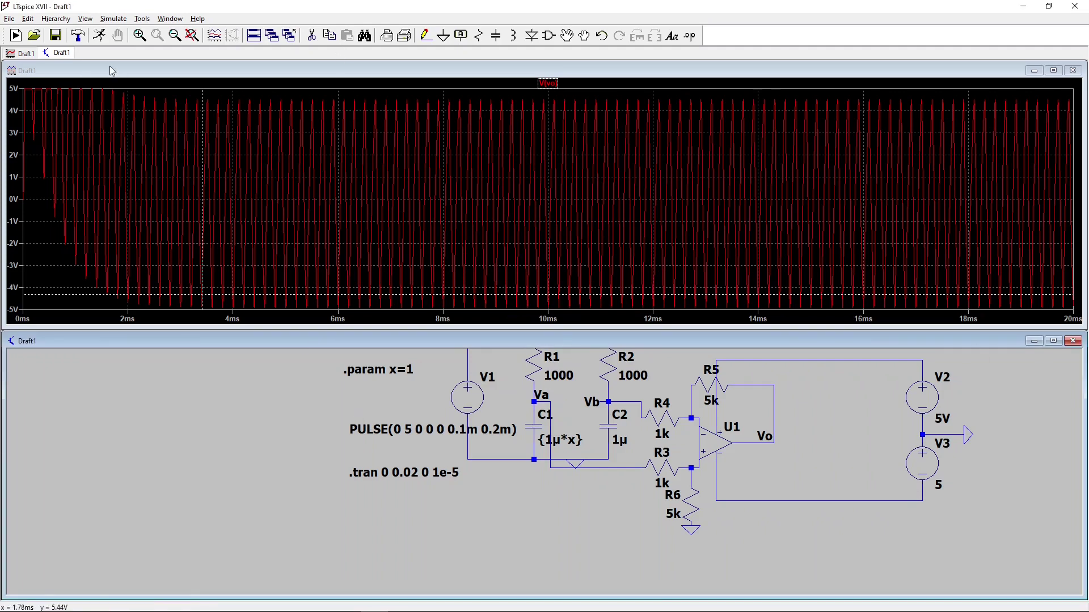
click(99, 35)
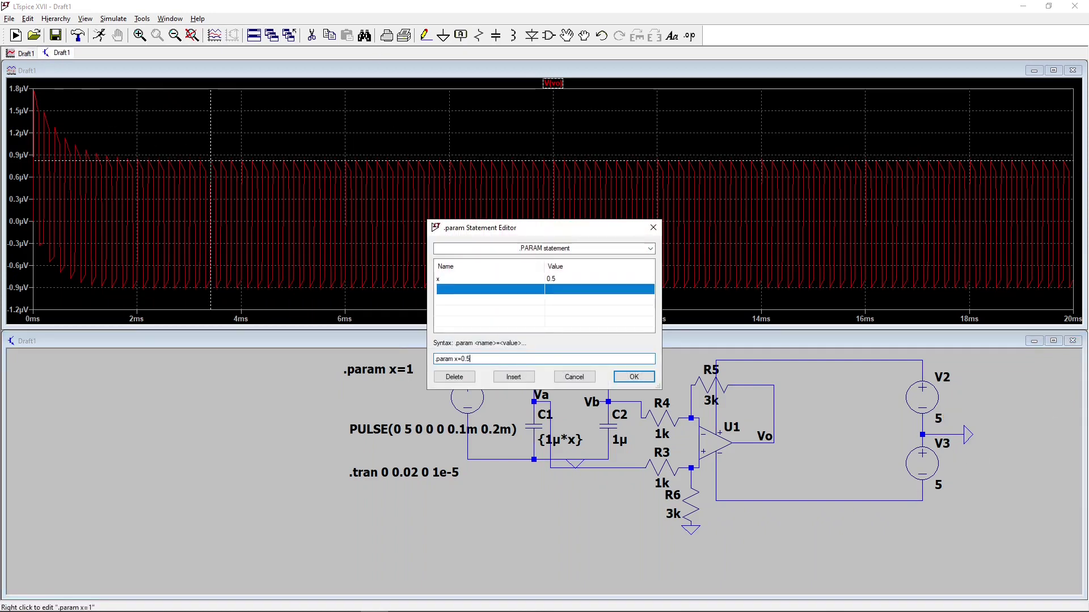
Set the parameter directive to x=0.5 and rerun the transient simulation
key(Return)
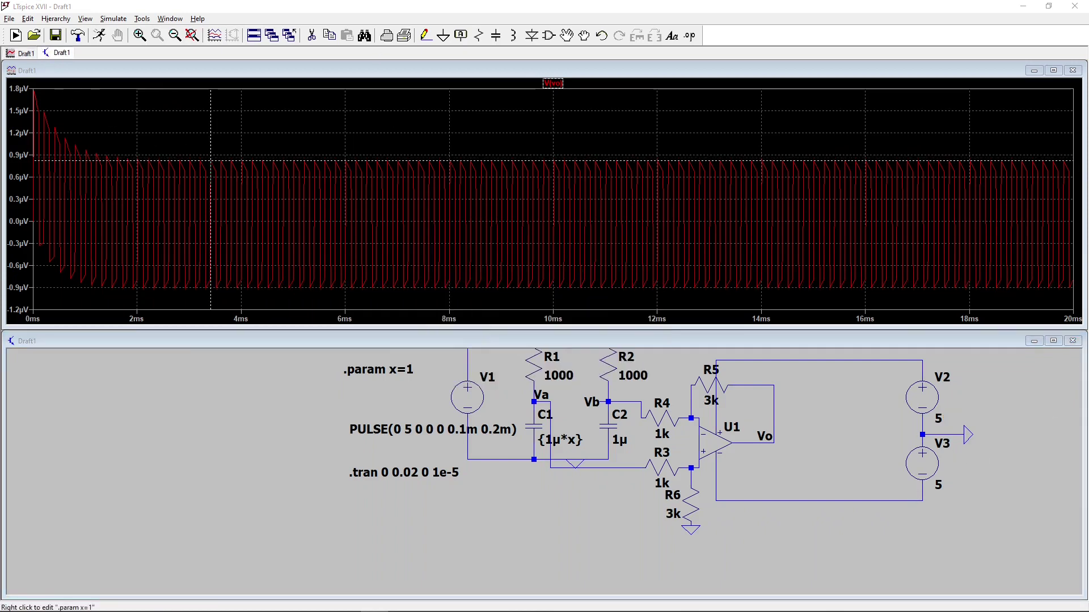
click(99, 35)
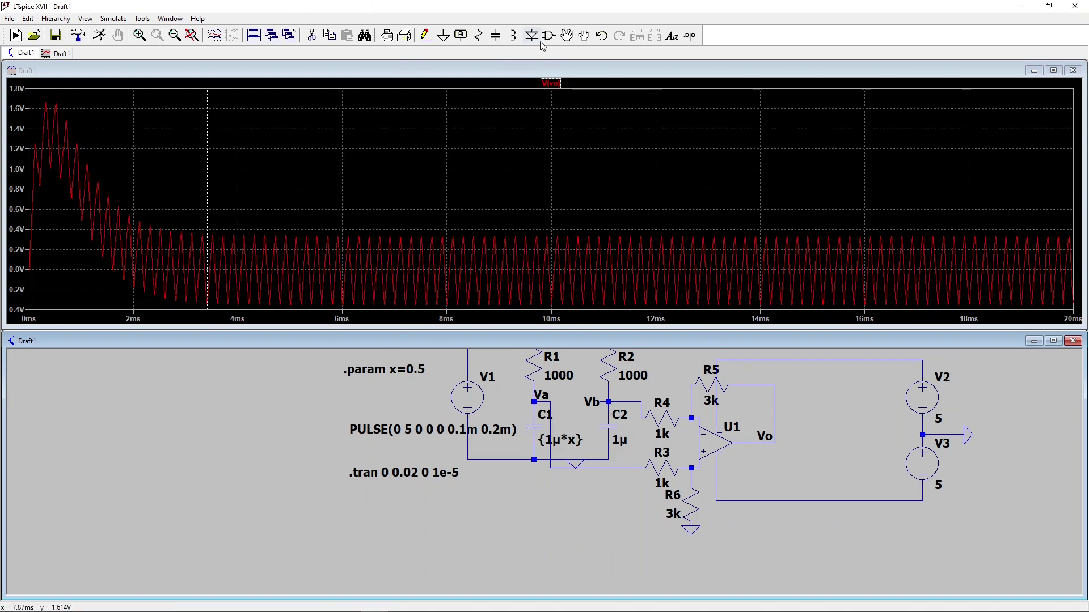
Copy op-amp U1 and place the duplicate between the Vo output and the supply sources V2 and V3
click(329, 36)
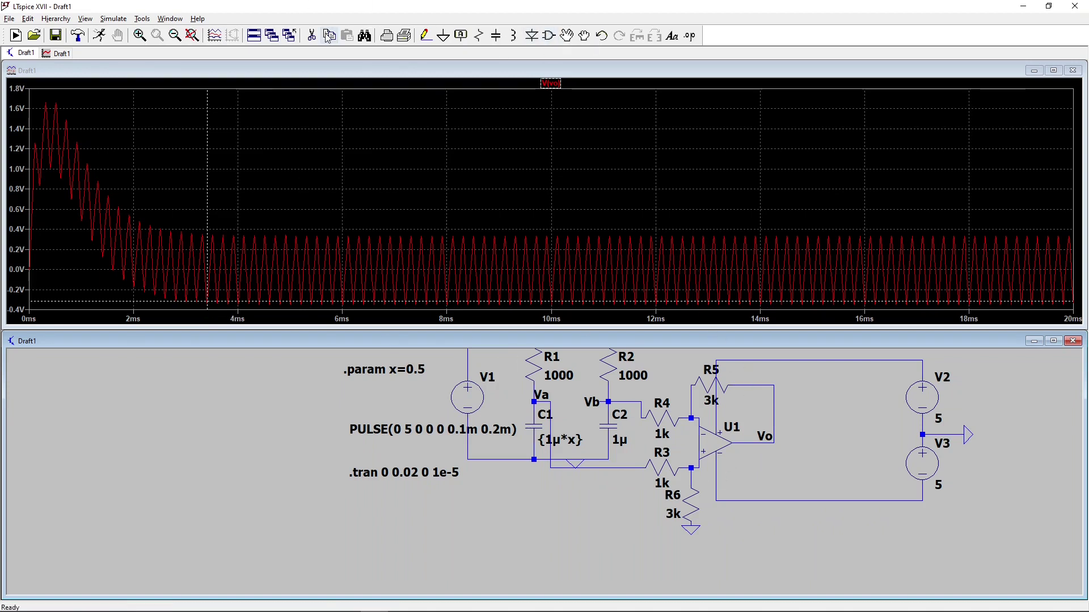
click(703, 429)
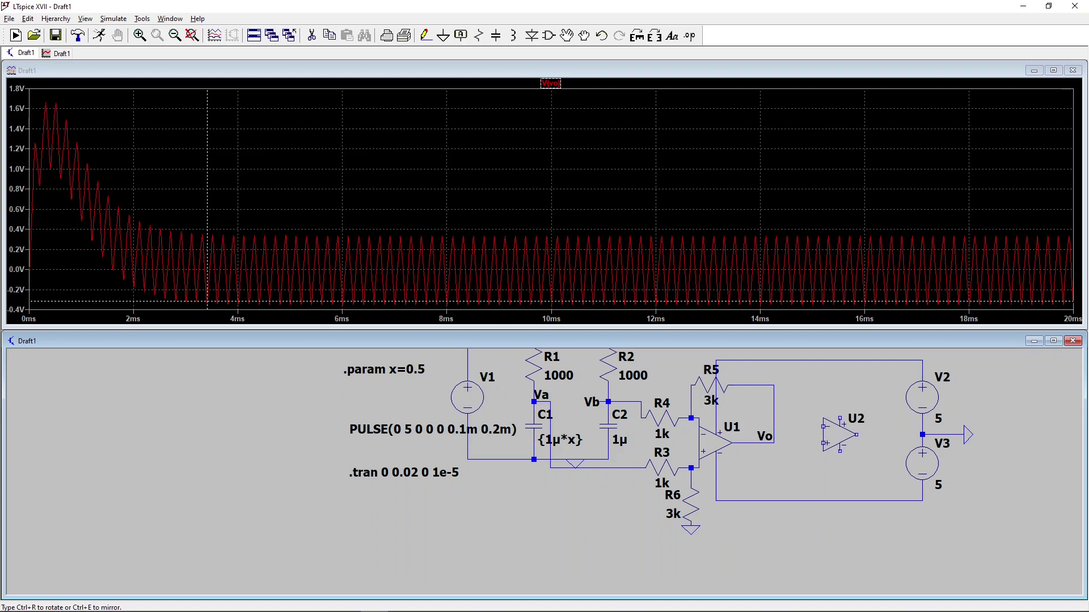
click(844, 437)
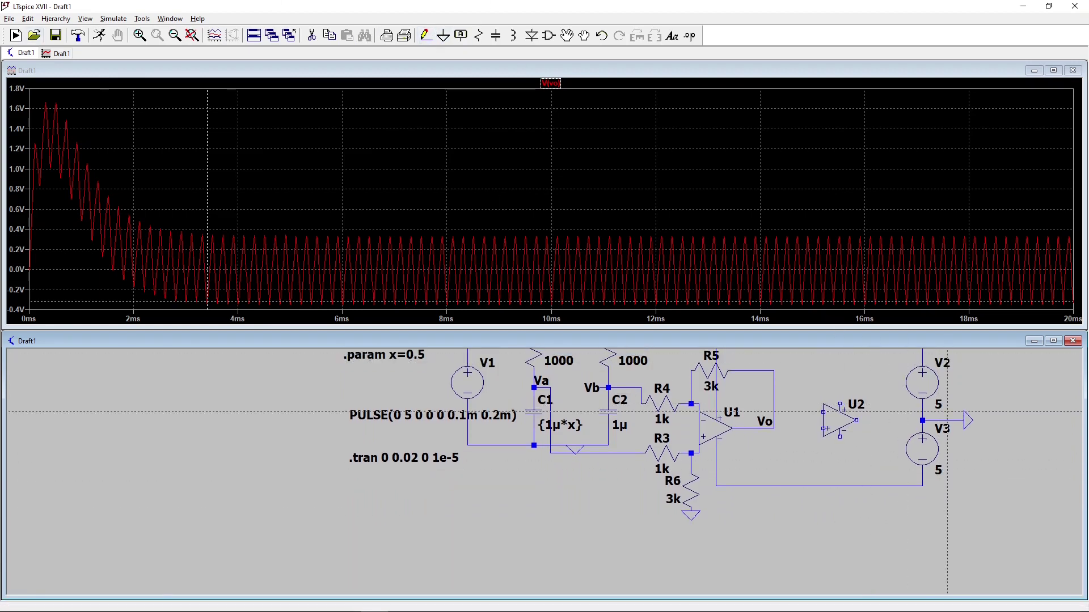
Wire U2's supply pins to the positive rail and the V2–V3 ground node, with Vo on its non-inverting input and its output labelled Vpwm
click(840, 405)
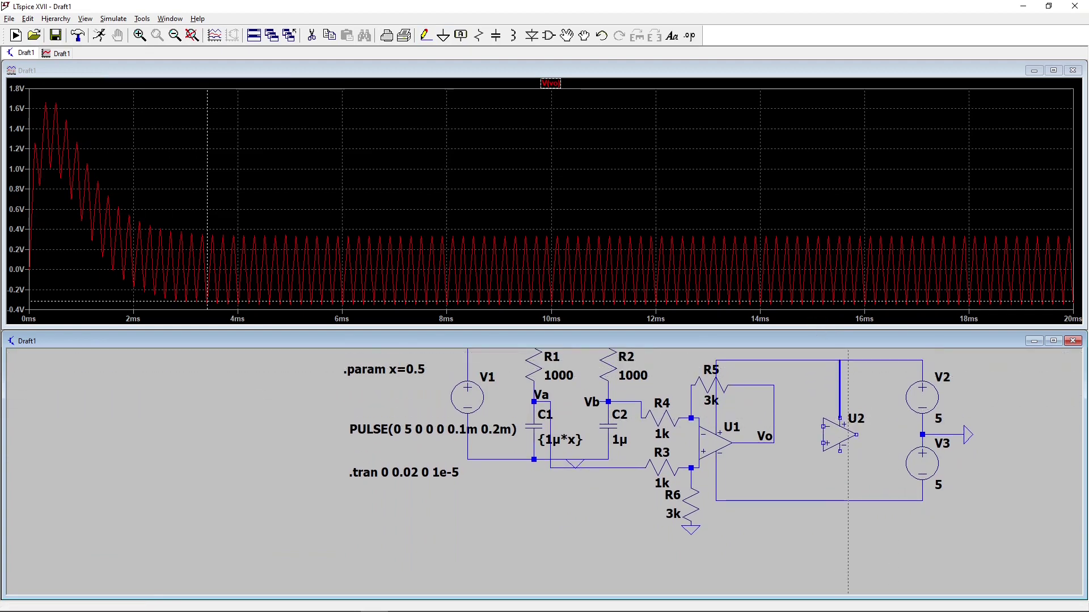
click(840, 389)
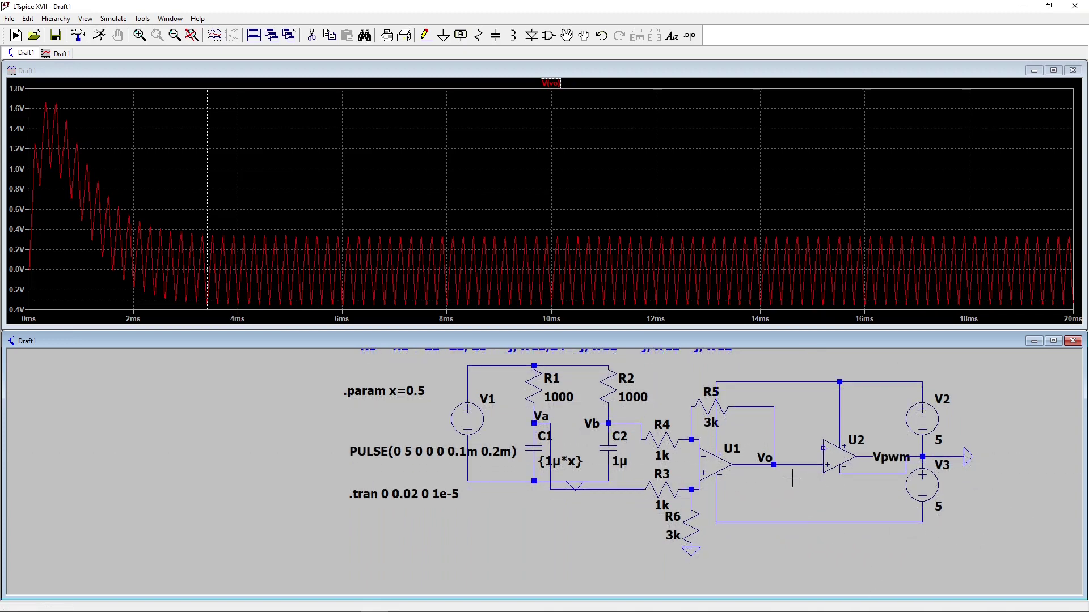
Place a new voltage source just below the wire from Vo to U2's non-inverting input
click(549, 35)
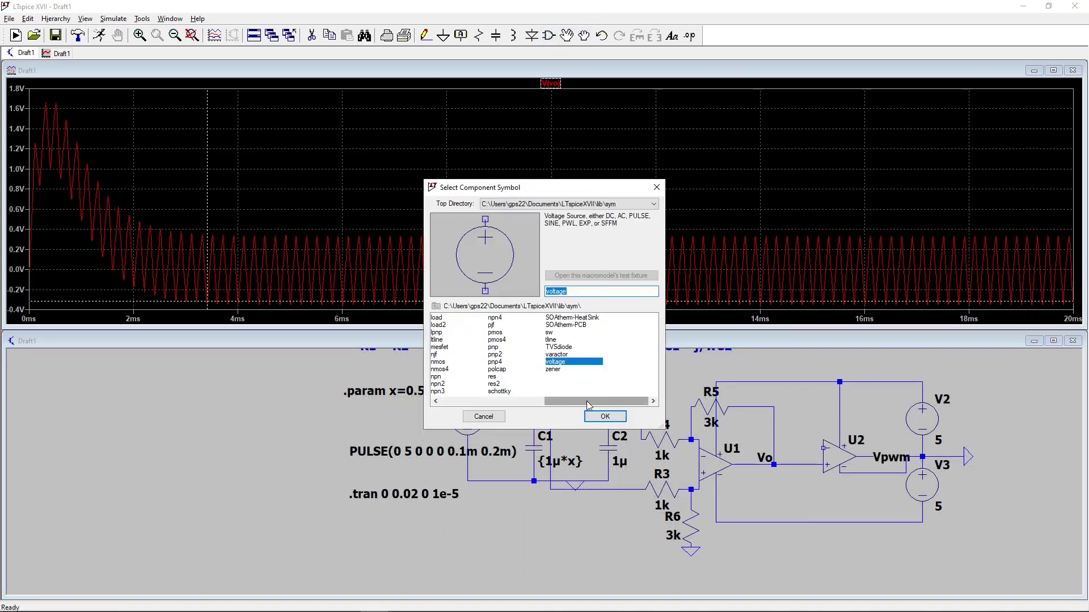
click(604, 417)
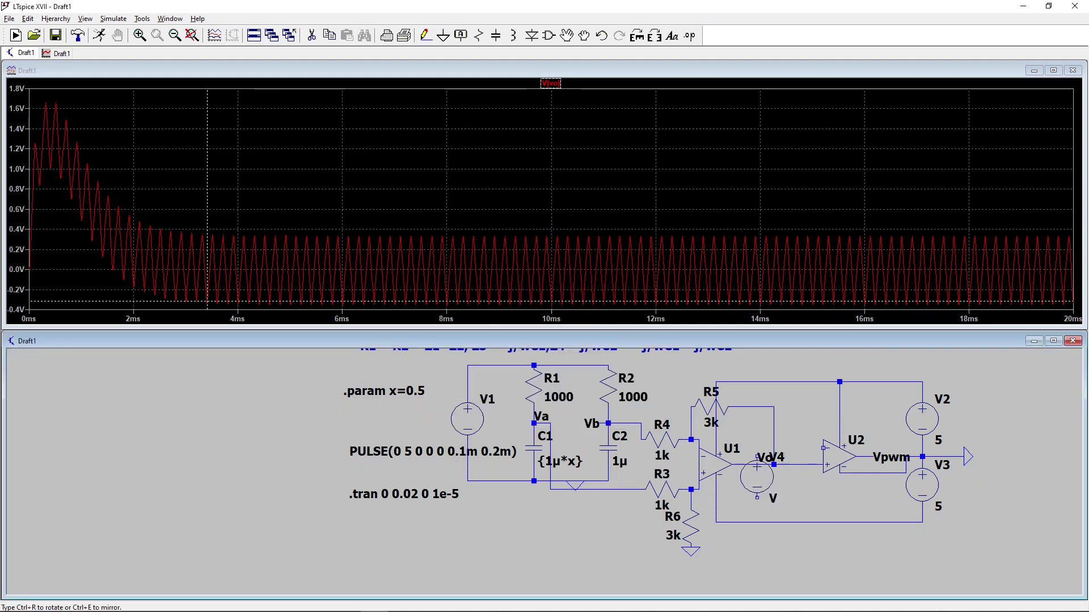
click(800, 473)
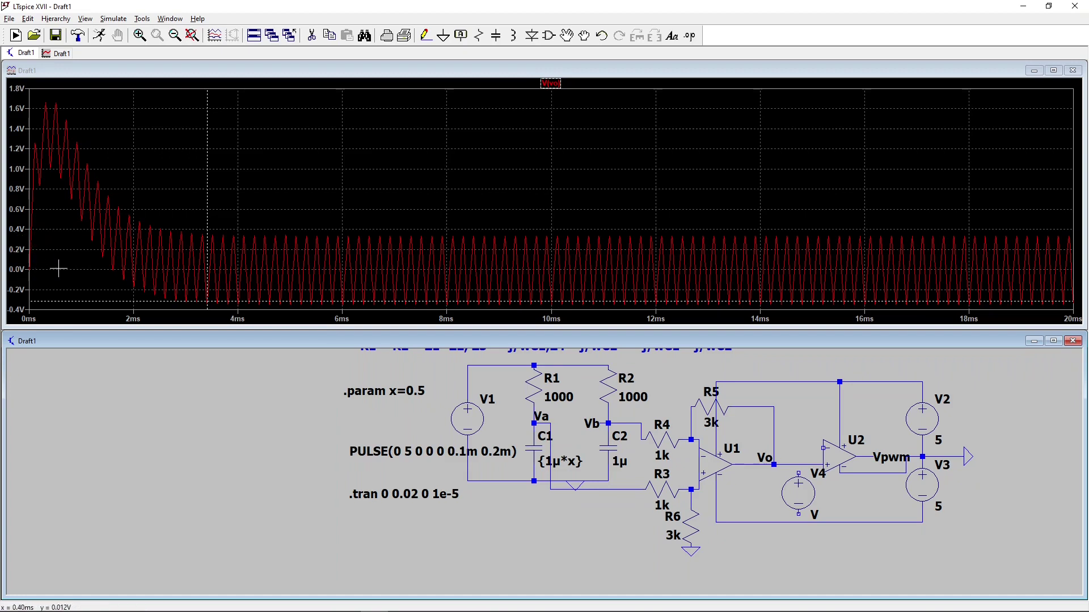
Check the average of the V(vo) trace and set voltage source V4 to 0.1 V DC
ctrl+click(564, 85)
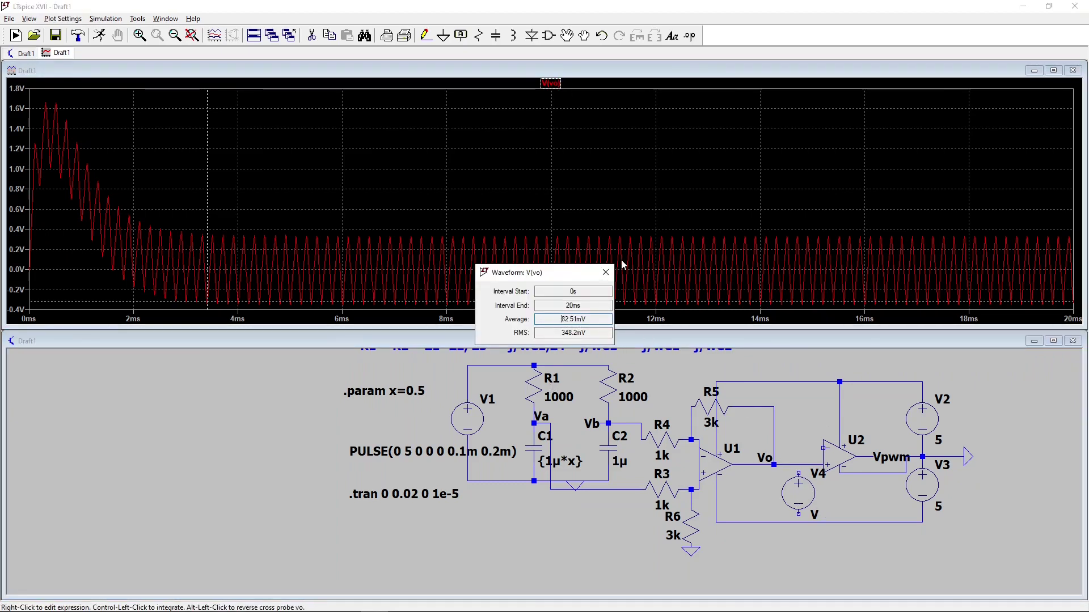
click(605, 272)
right_click(799, 492)
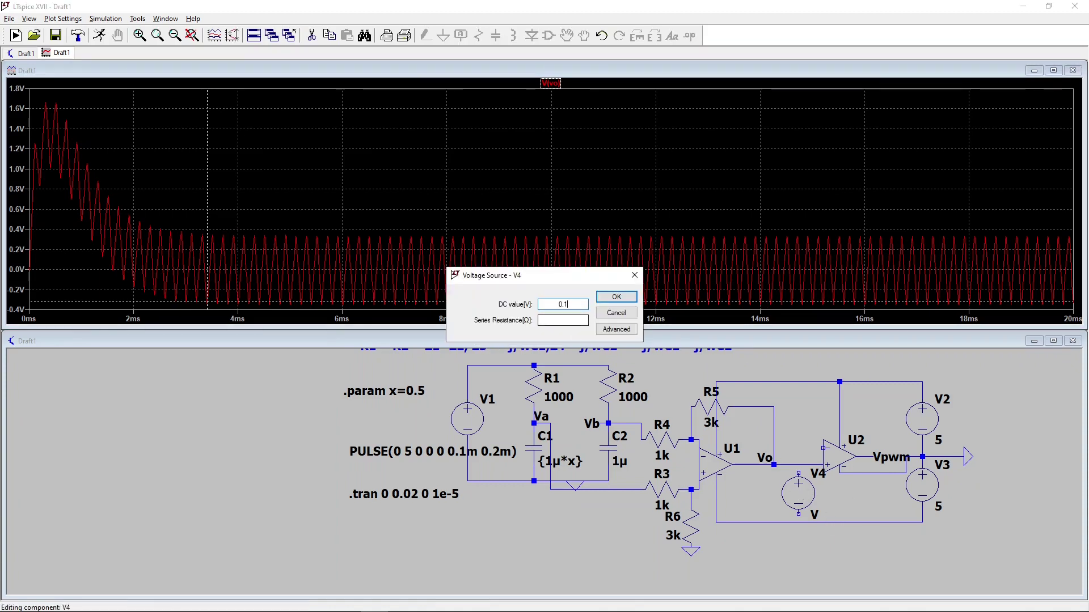
key(Return)
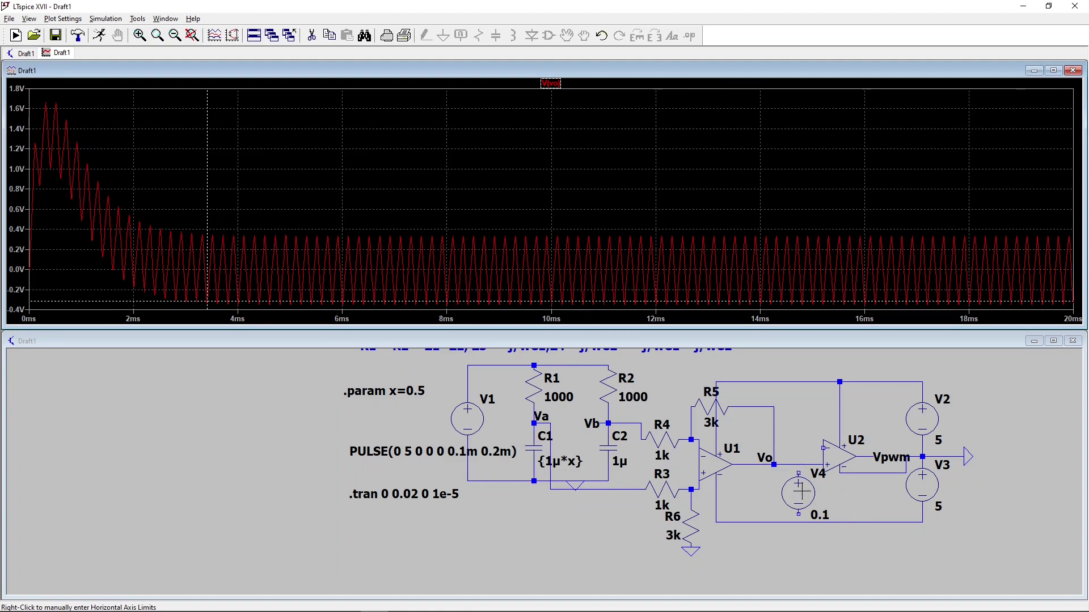
Wire V4's positive terminal to U2's inverting input and its negative terminal to the ground below R6
click(771, 351)
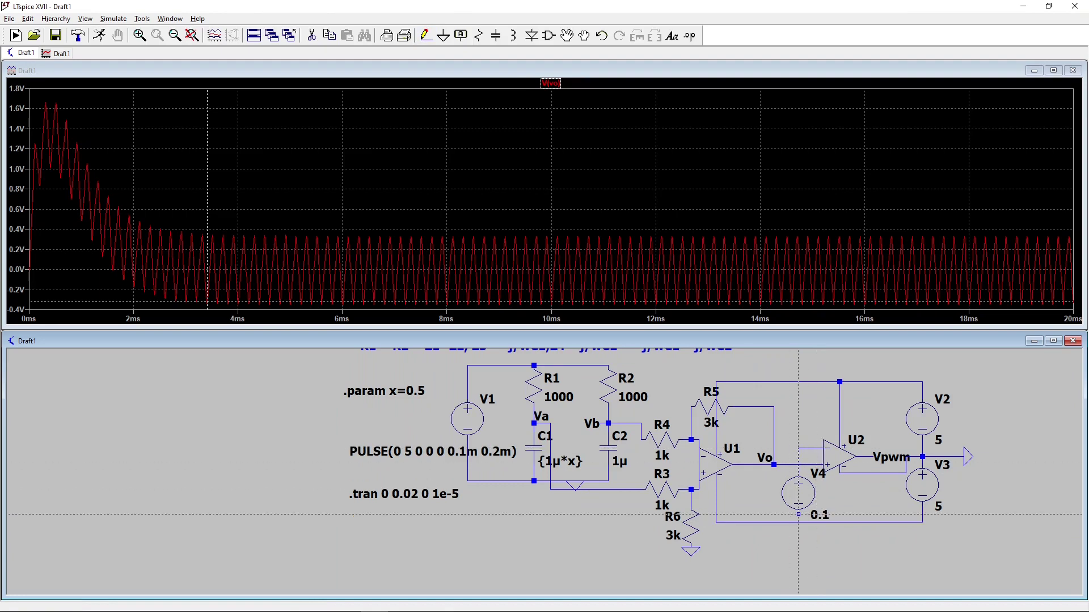
click(691, 547)
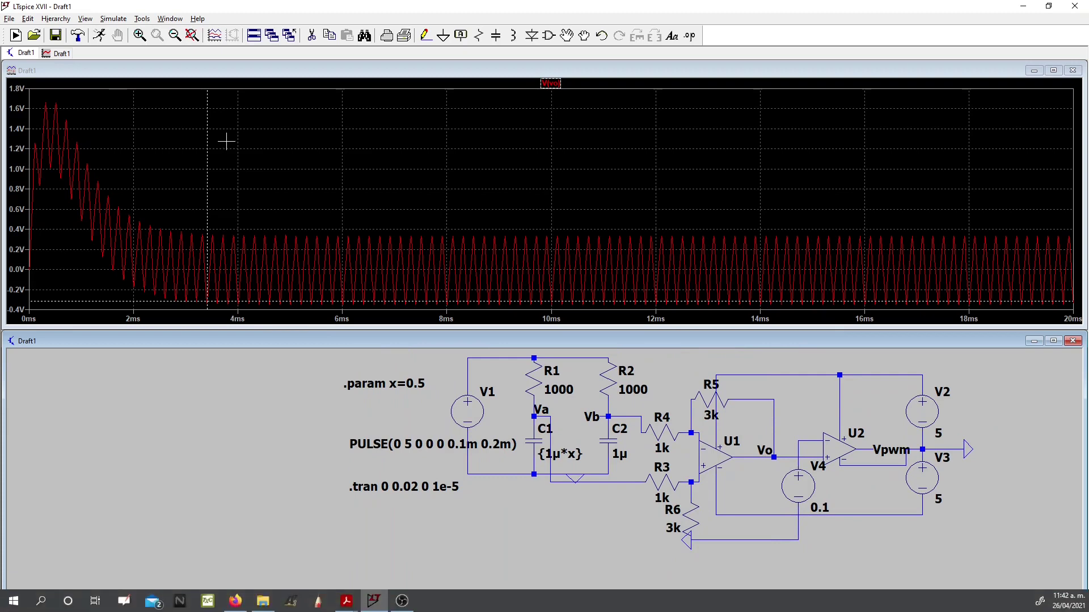
Run the transient simulation, add the Vpwm output to the plot, and zoom in on about 16.2 to 18.4 ms
click(98, 40)
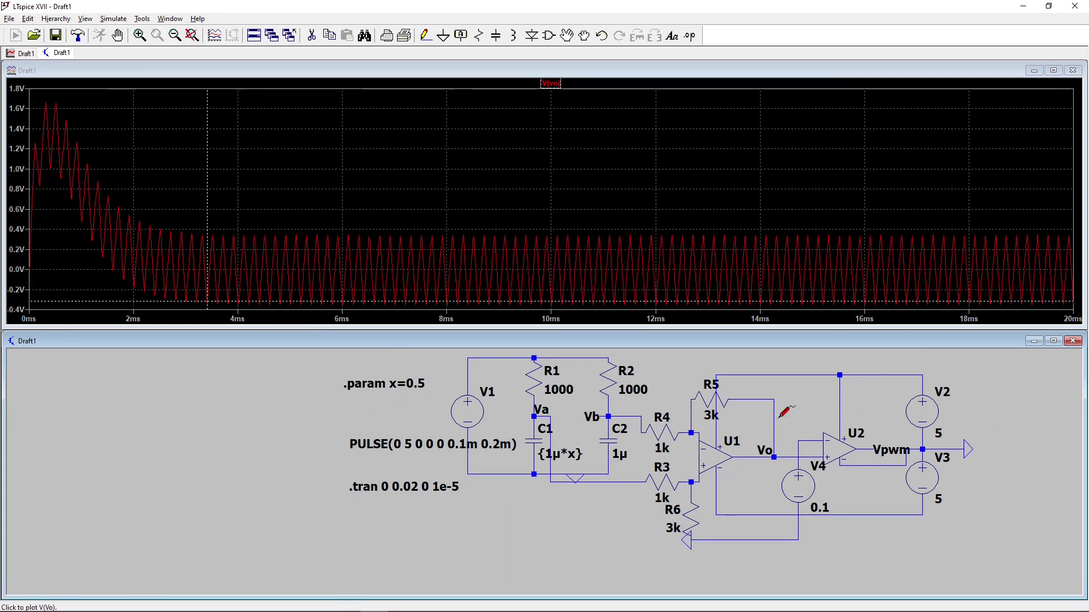
click(865, 452)
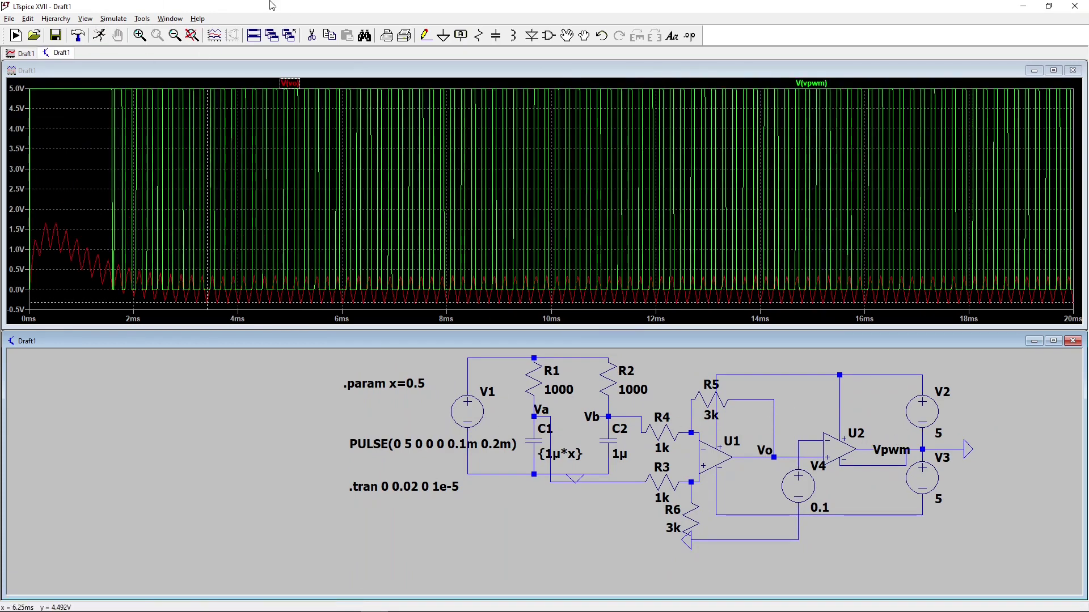
click(979, 303)
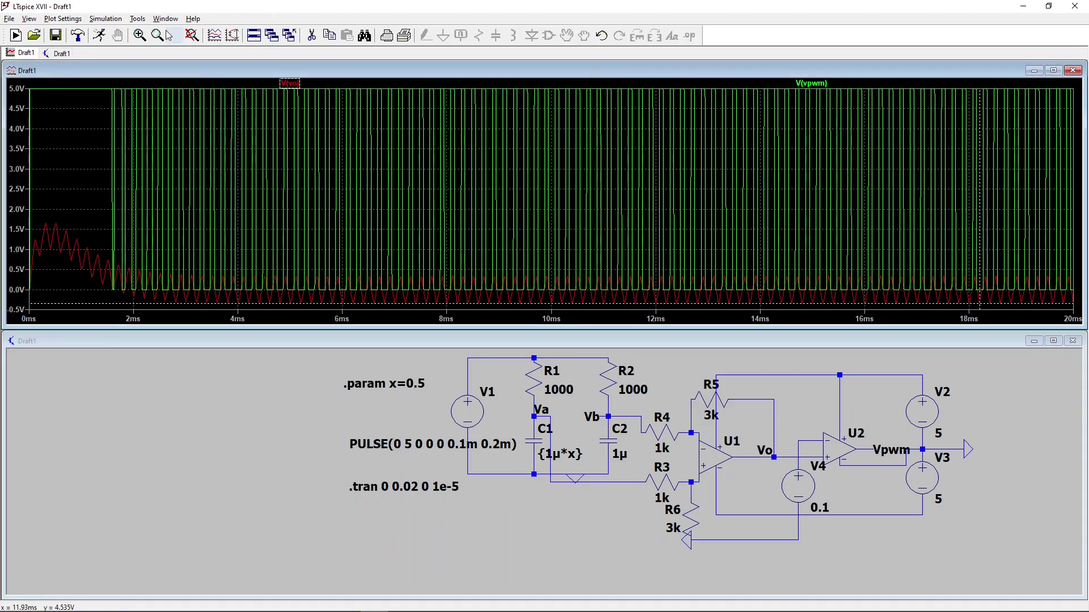
drag(991, 296, 877, 78)
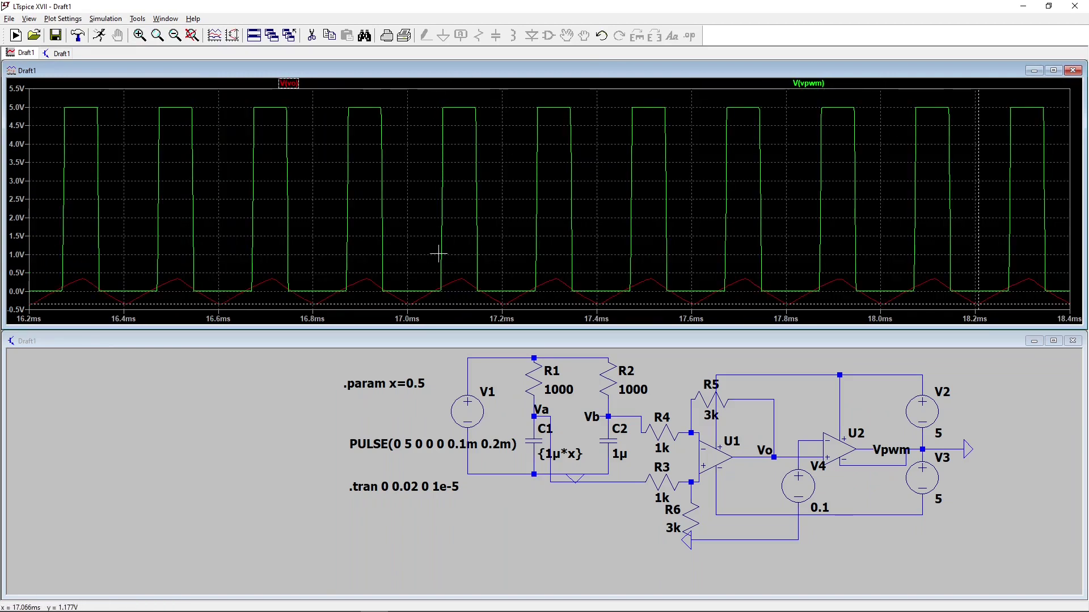
Set the parameter directive to x=0.1, rerun the simulation, and zoom the plot to about 17.6 to 18.9 ms
right_click(410, 386)
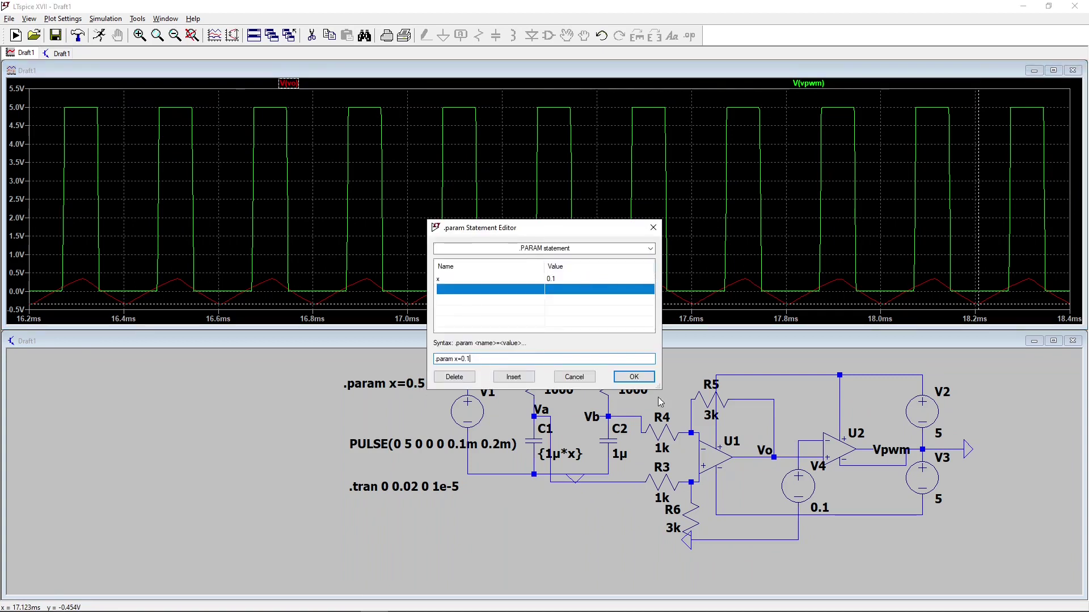
click(634, 377)
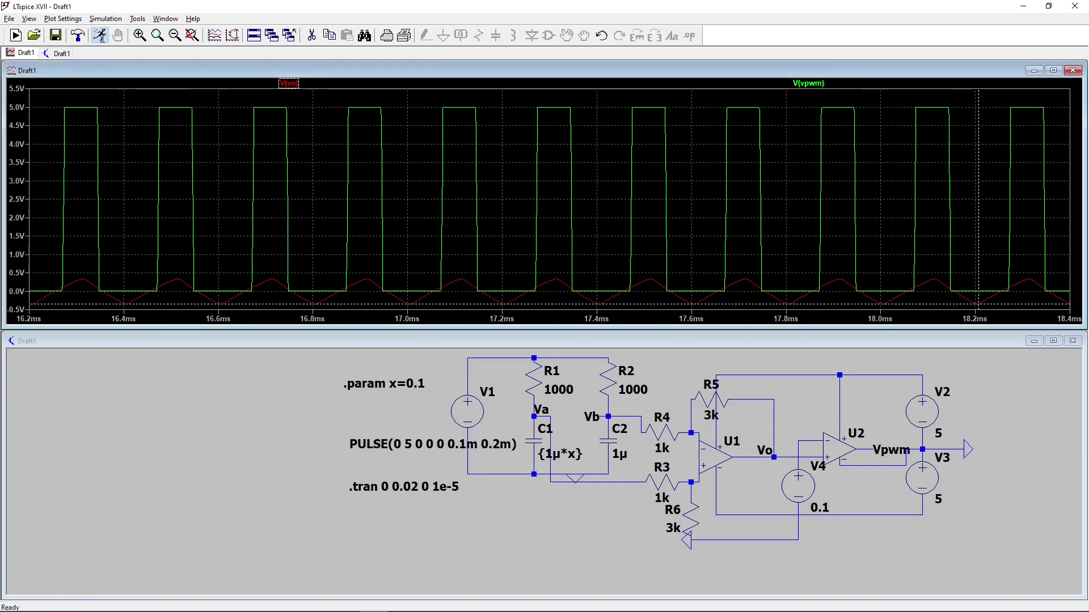
click(99, 35)
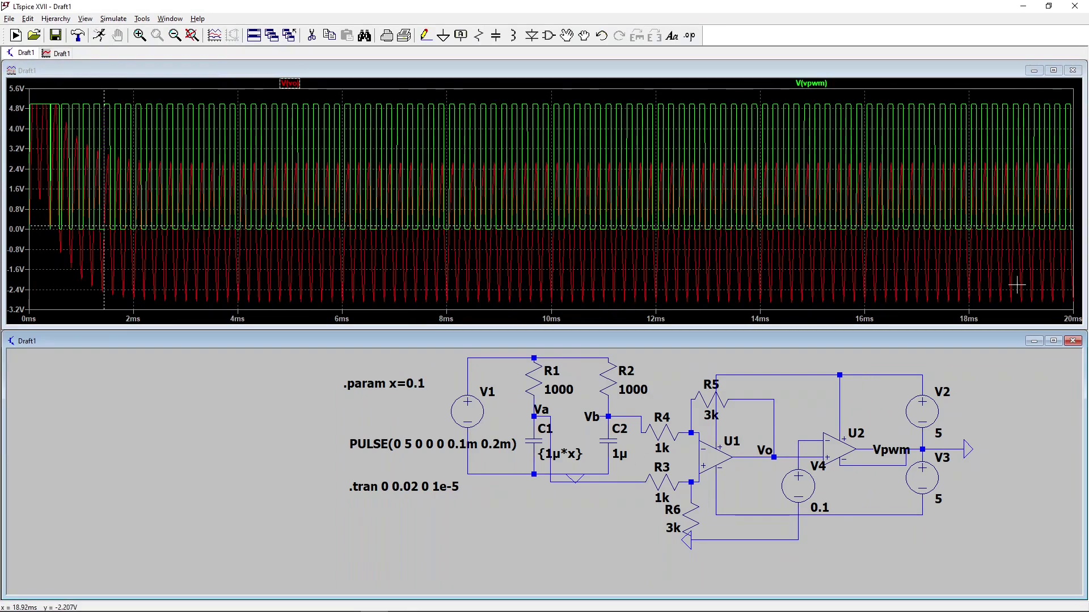
drag(1011, 303, 946, 79)
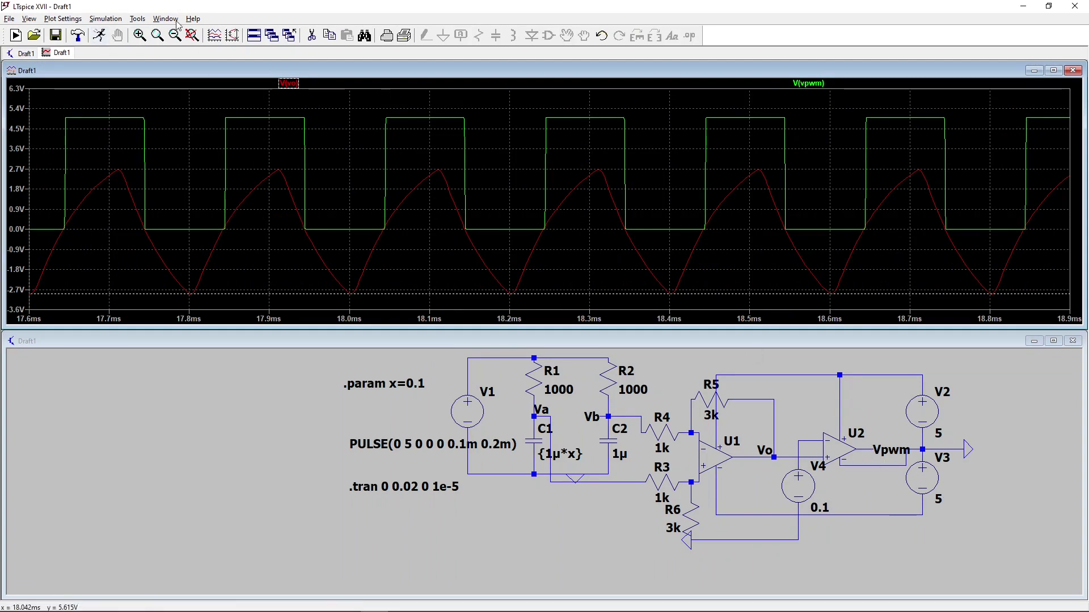
Change the parameter directive to x=1, rerun the transient simulation, and plot only the Vpwm output
right_click(414, 384)
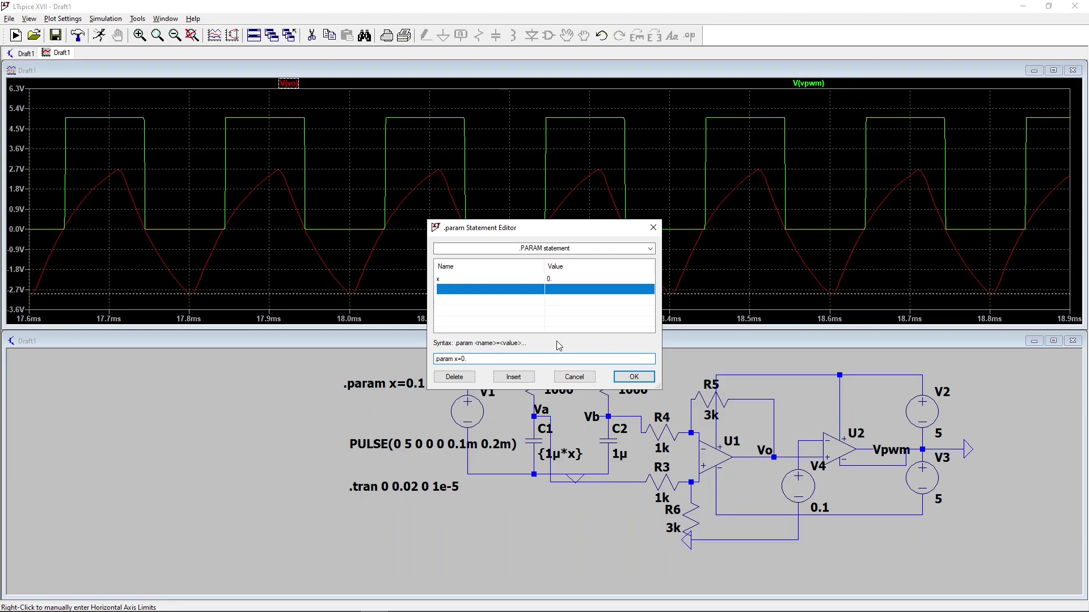
key(BackSpace)
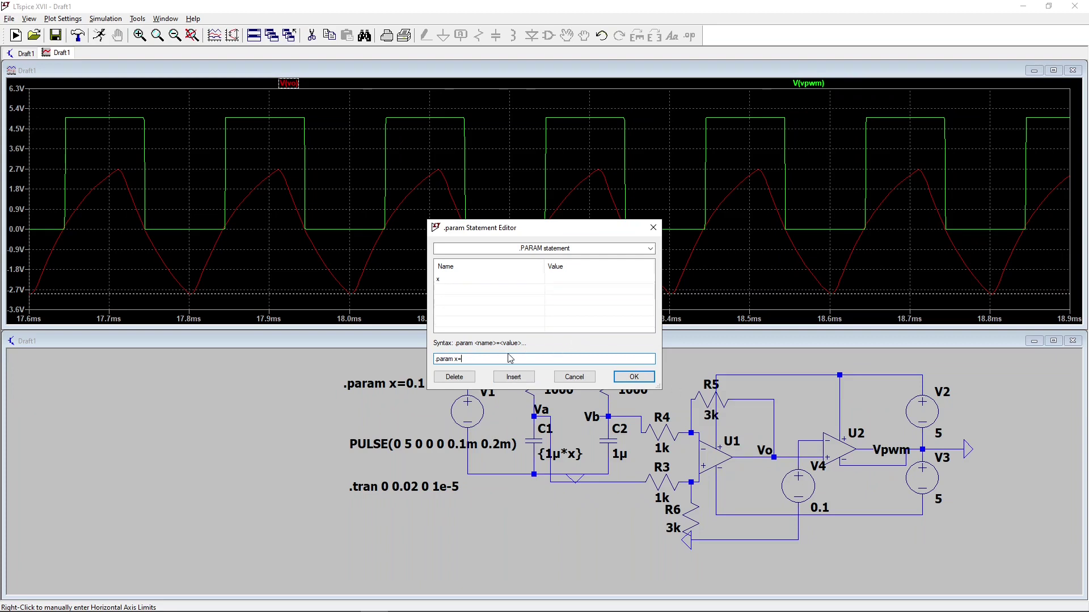
text(1)
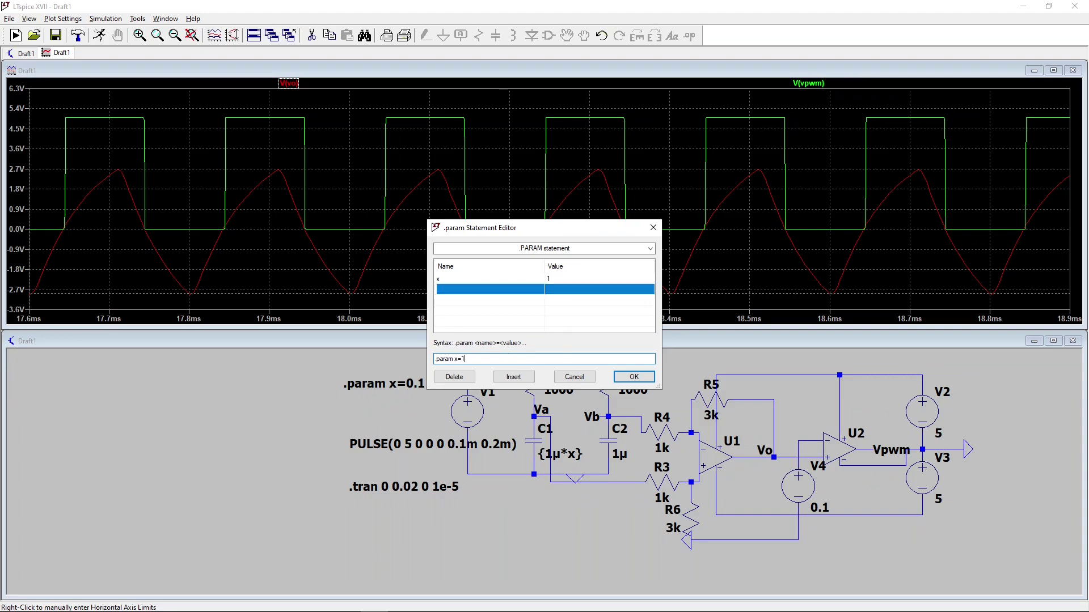
click(633, 377)
click(99, 36)
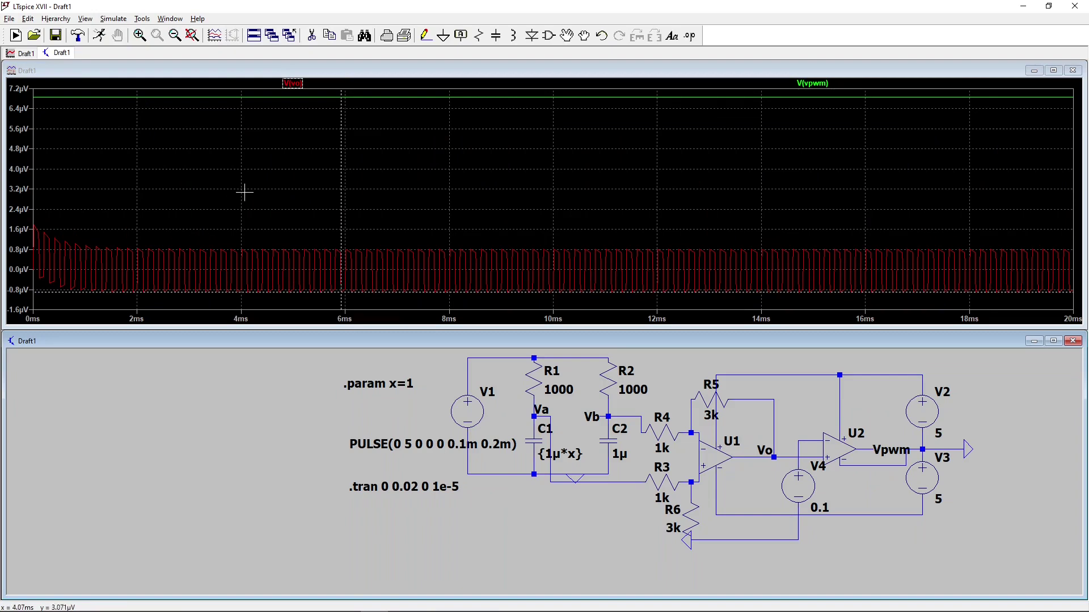
click(870, 449)
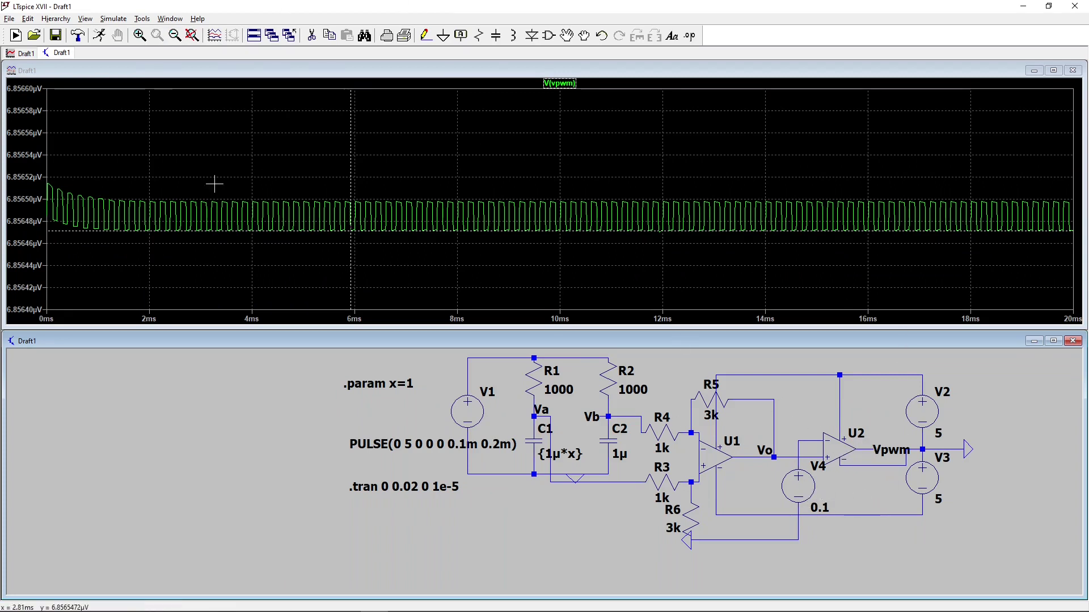
Set the parameter directive to x=0.9 and rerun the transient simulation
right_click(404, 384)
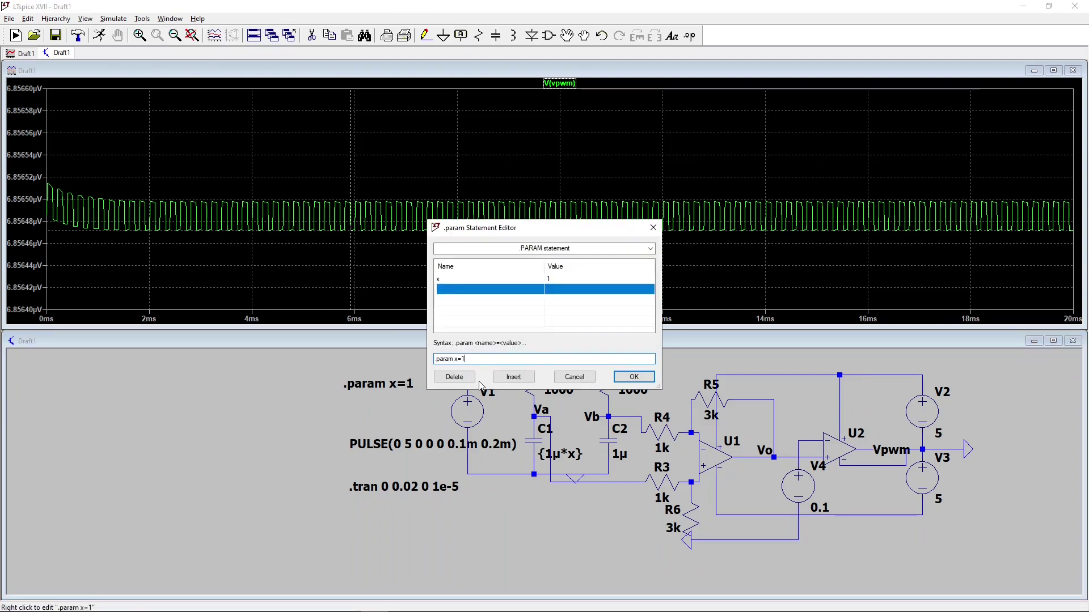
key(BackSpace)
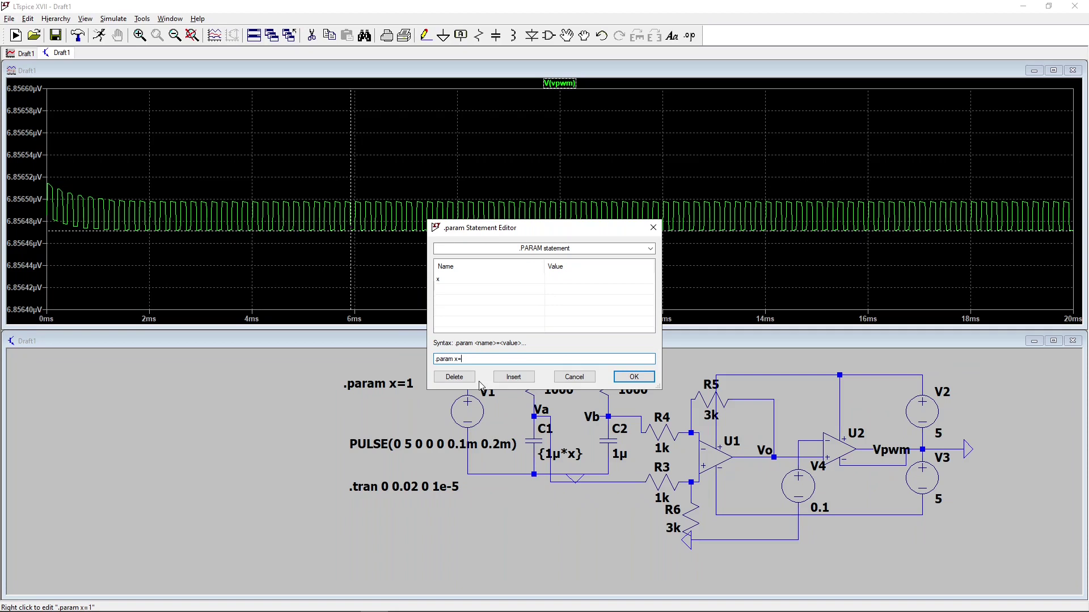
text(0.9)
key(Return)
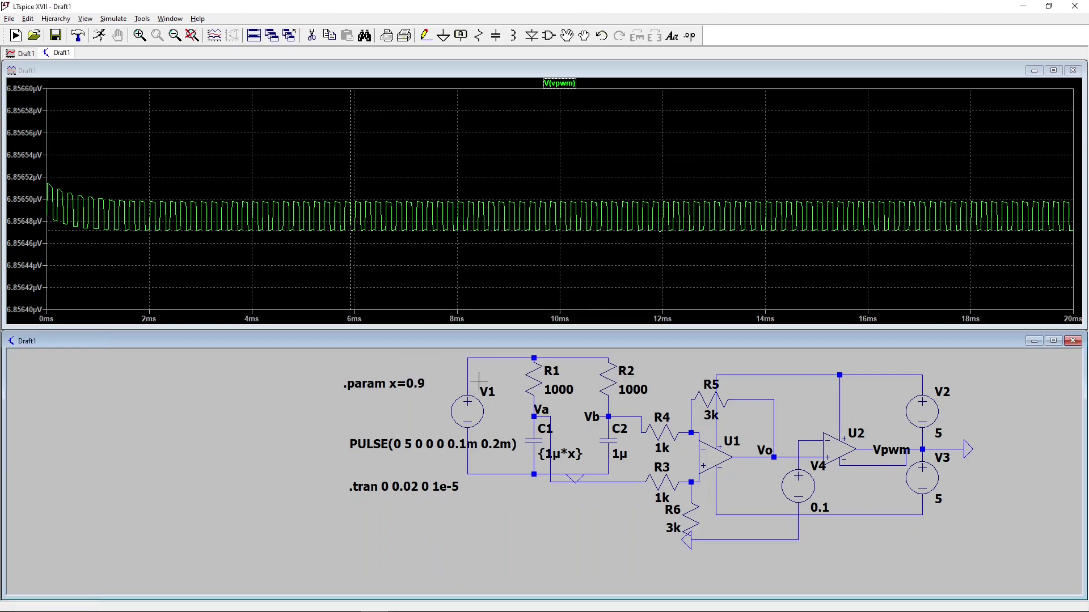
click(15, 35)
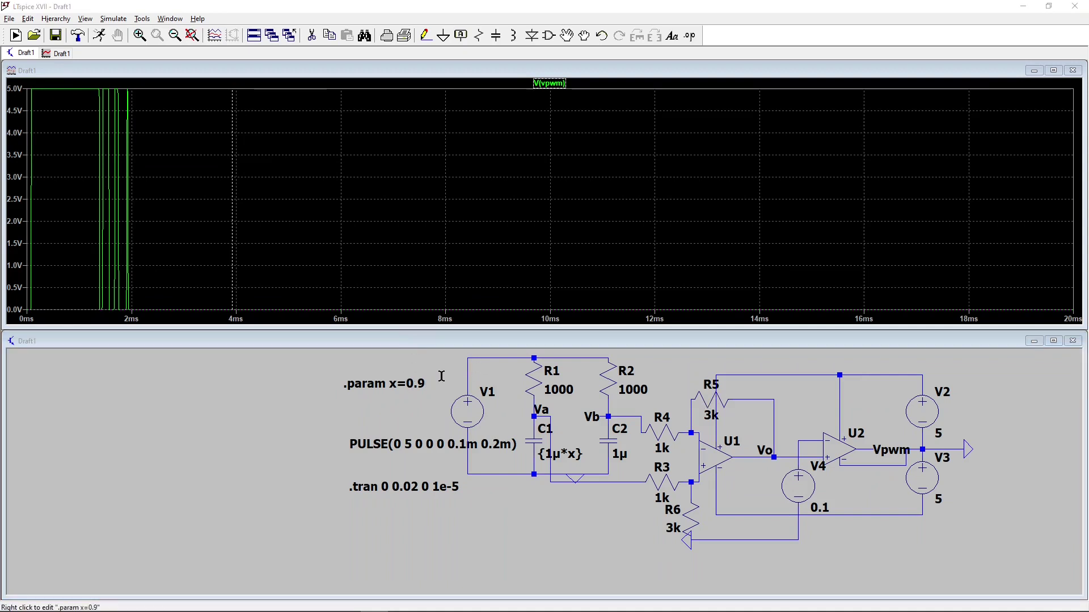
Set the parameter directive to x=0.8 and rerun the transient simulation
right_click(423, 382)
text(8)
key(Return)
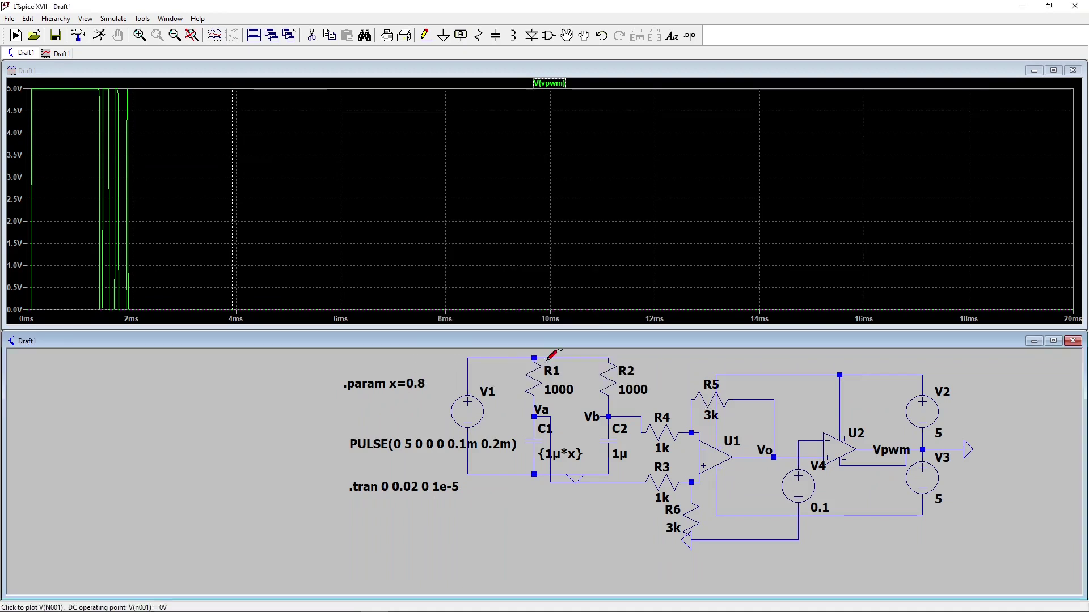
click(99, 35)
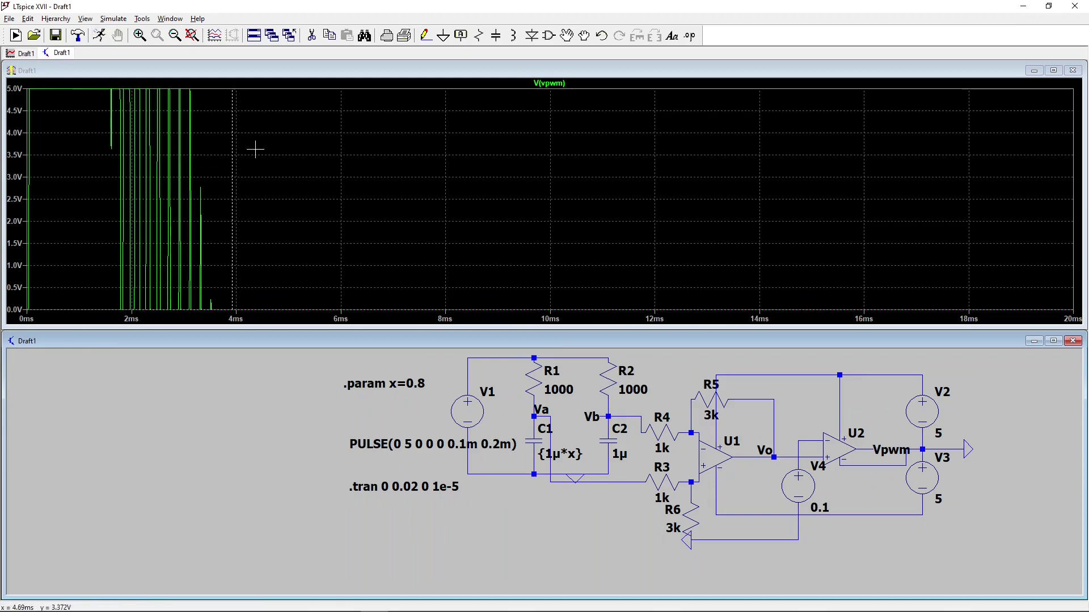
Rerun the simulation with the parameter directive at x=0.7, zoom to about 17.0 to 18.3 ms, and add the Vo trace
right_click(403, 381)
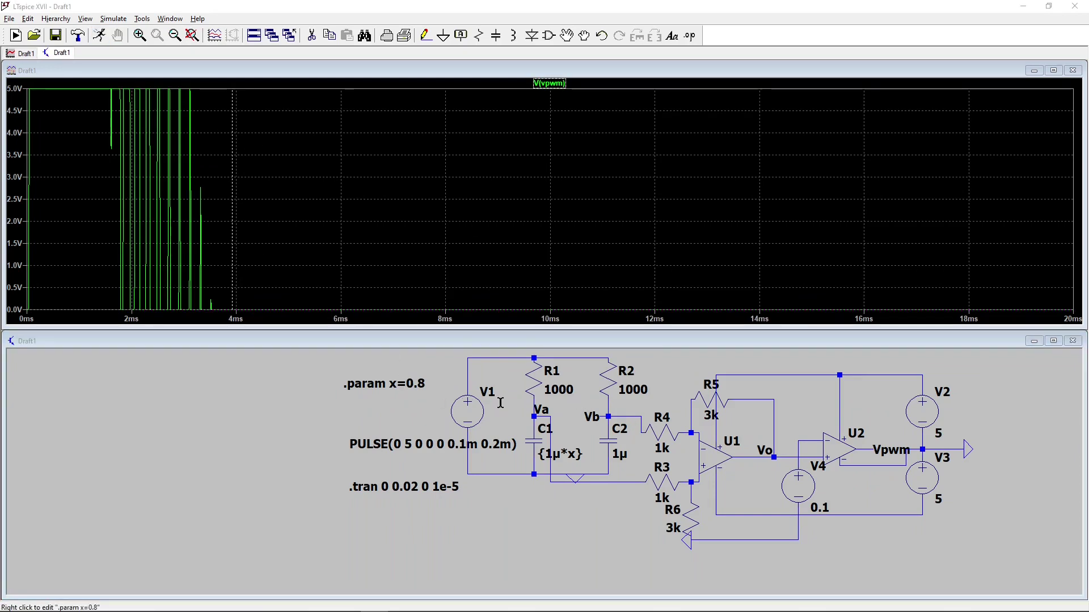
text(7)
key(Return)
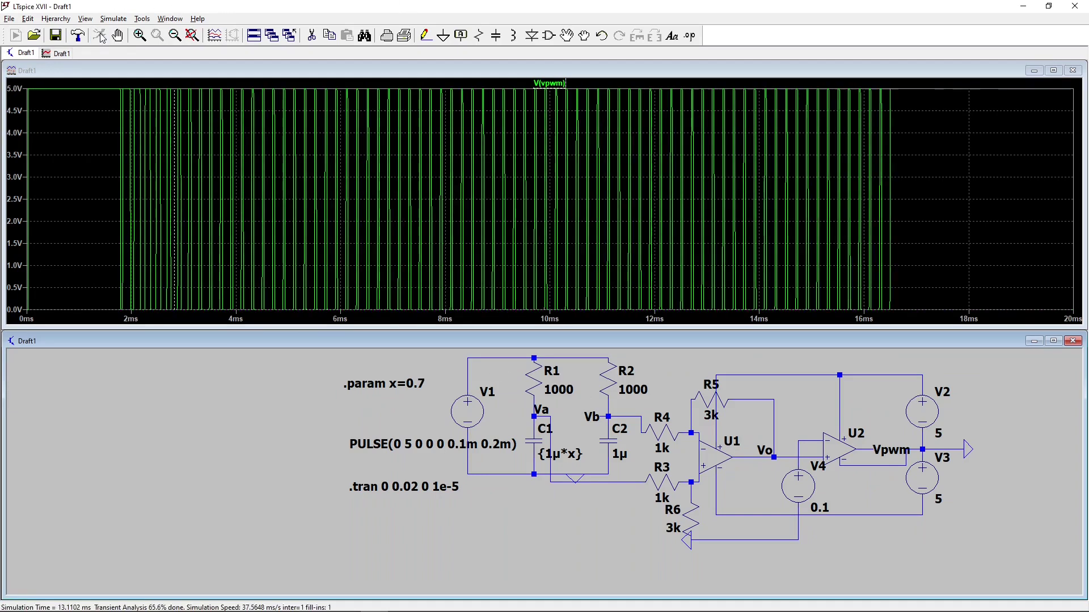
drag(982, 315, 919, 85)
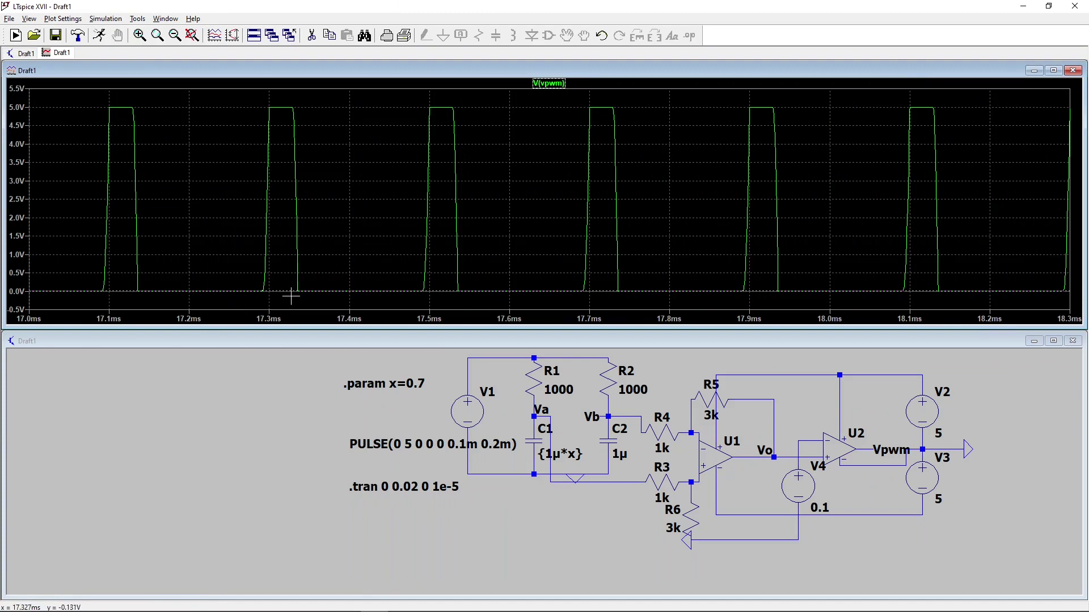
click(759, 457)
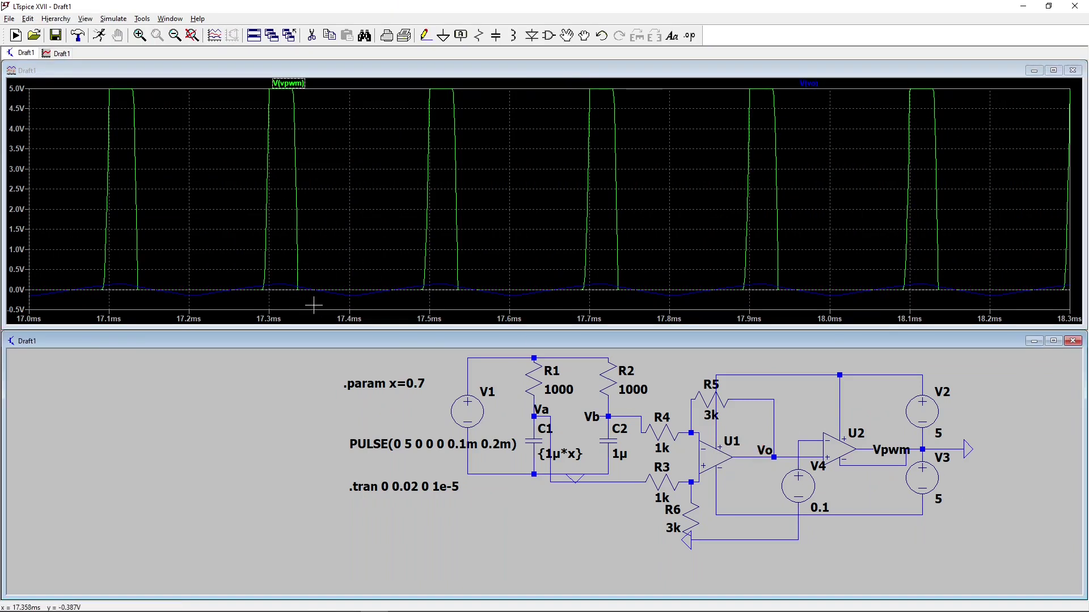
Set the parameter directive to x=0.6 and rerun the transient simulation
right_click(439, 385)
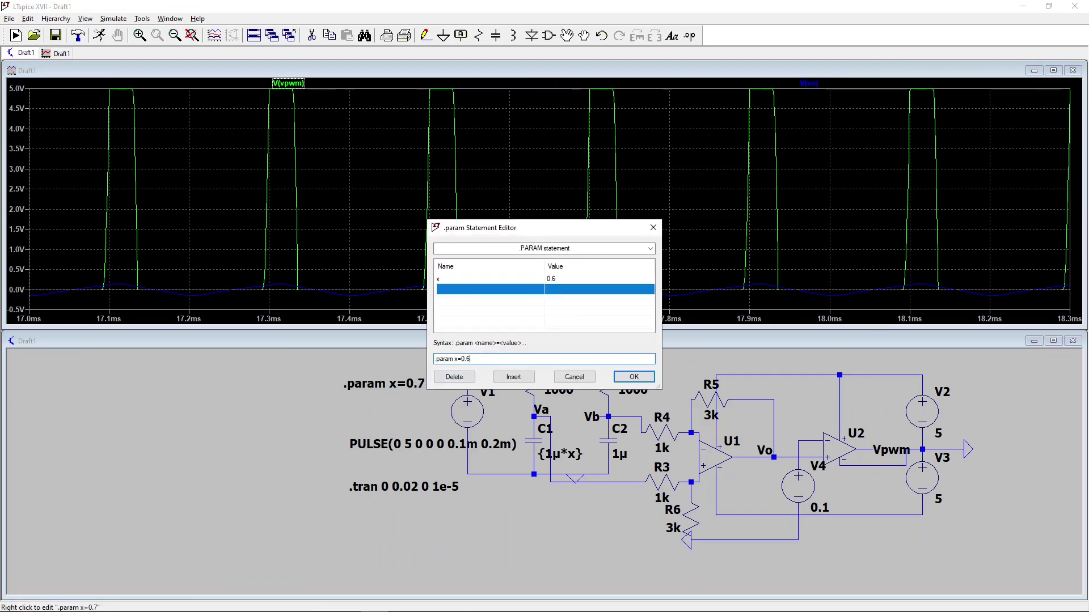
key(Return)
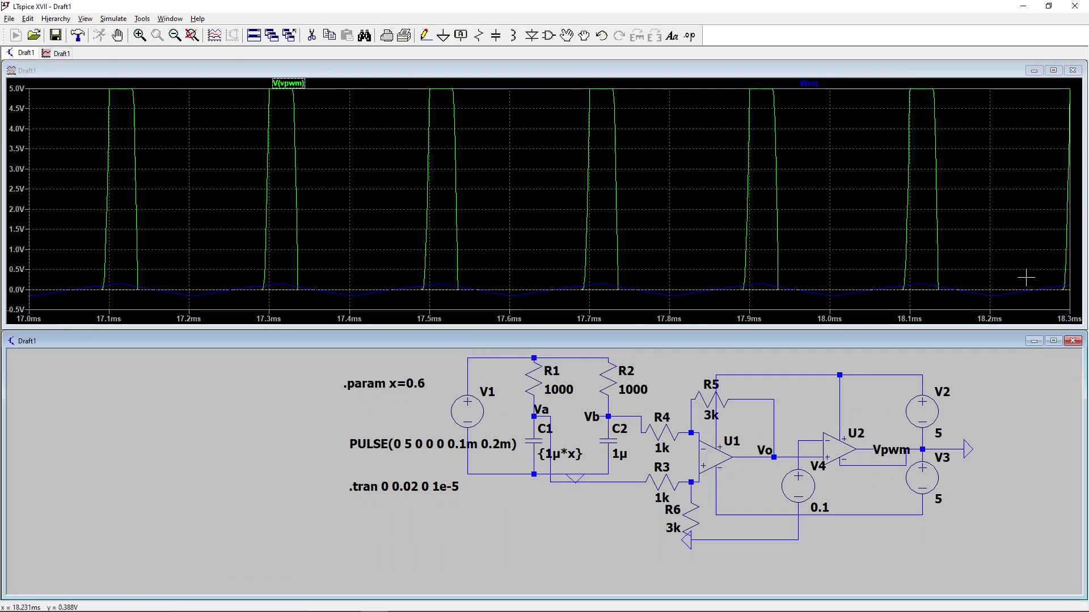
Rerun the simulation at x=0.6, zoom to about 17.0 to 18.2 ms, and measure a Vpwm pulse width with two cursors
key(alt+s)
key(r)
drag(976, 297, 936, 111)
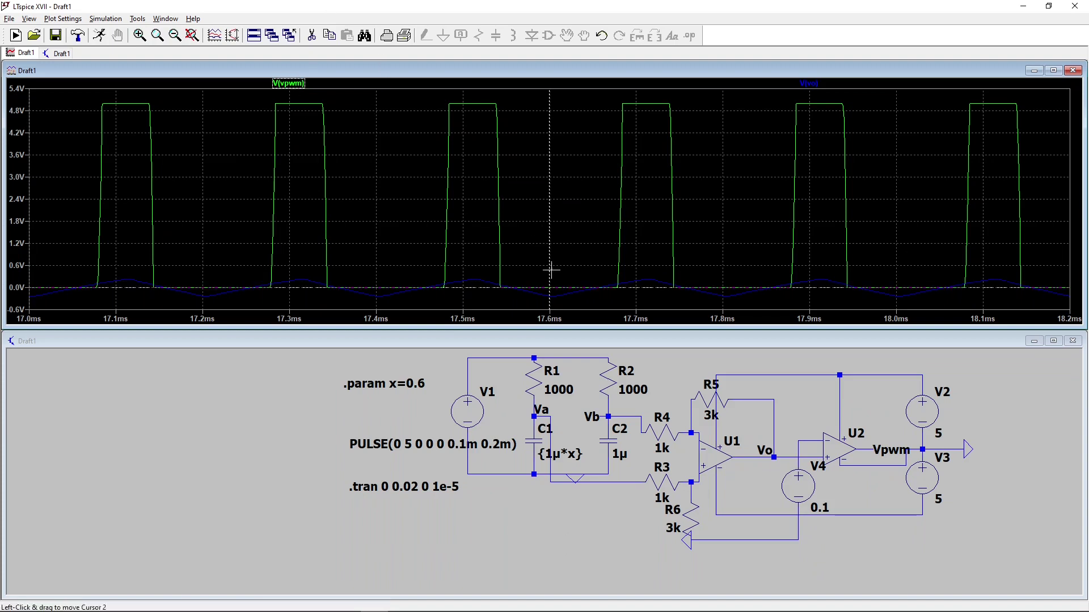
drag(550, 288, 274, 133)
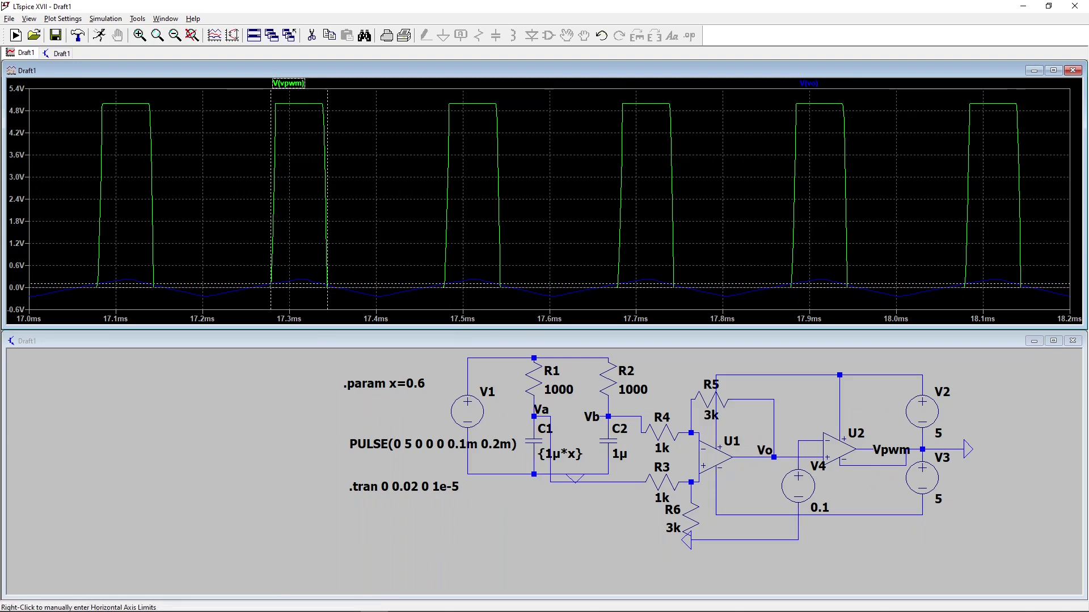
click(306, 83)
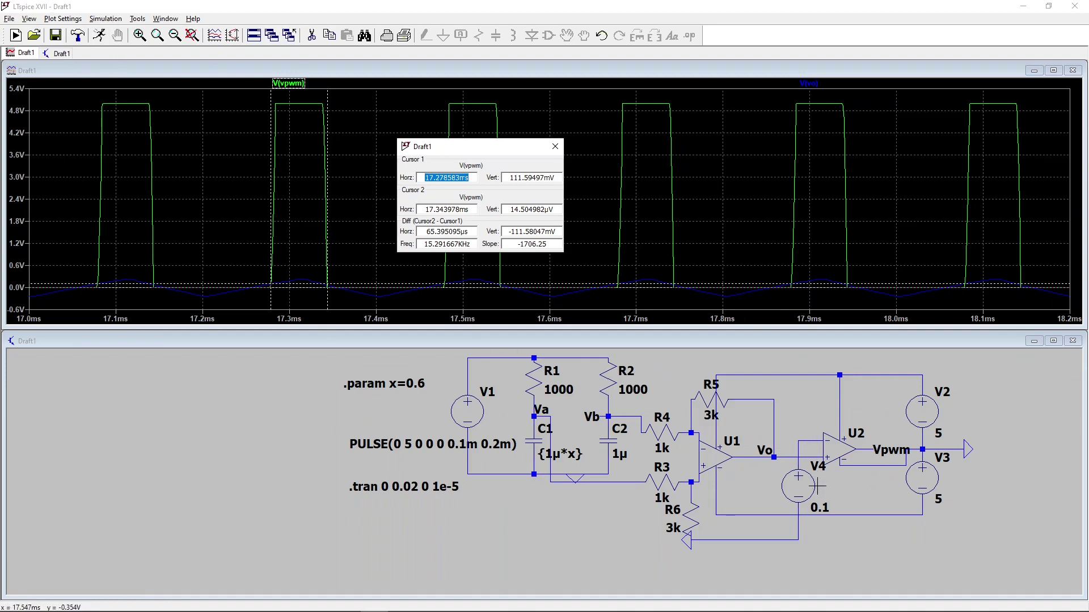
Set the parameter directive to x=0.7, rerun the simulation, and measure a Vpwm pulse width within about 12.9 to 14.1 ms
click(413, 379)
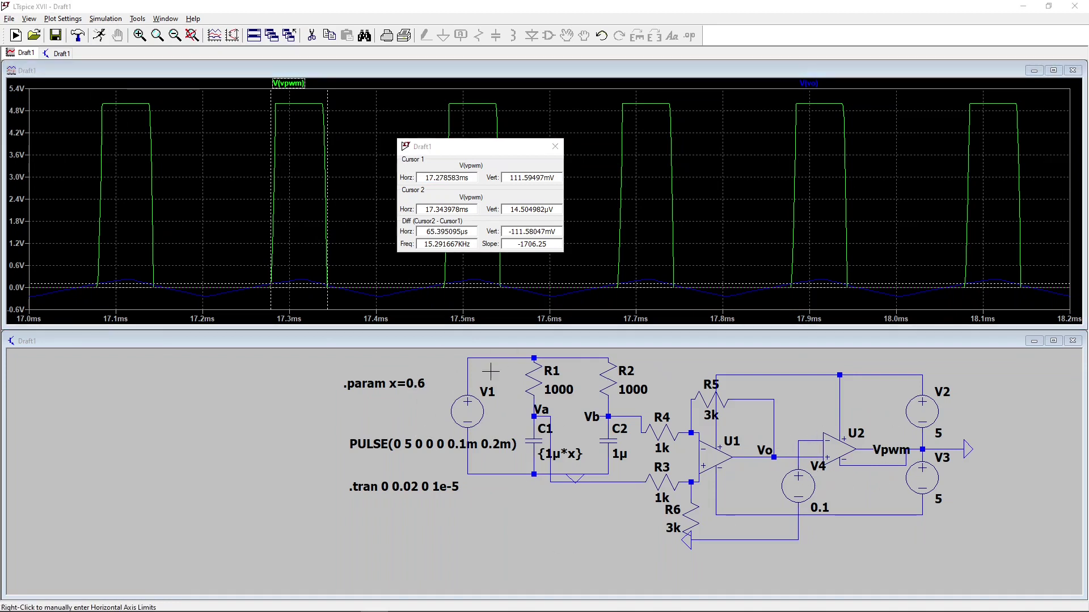
drag(528, 232, 660, 241)
text(7)
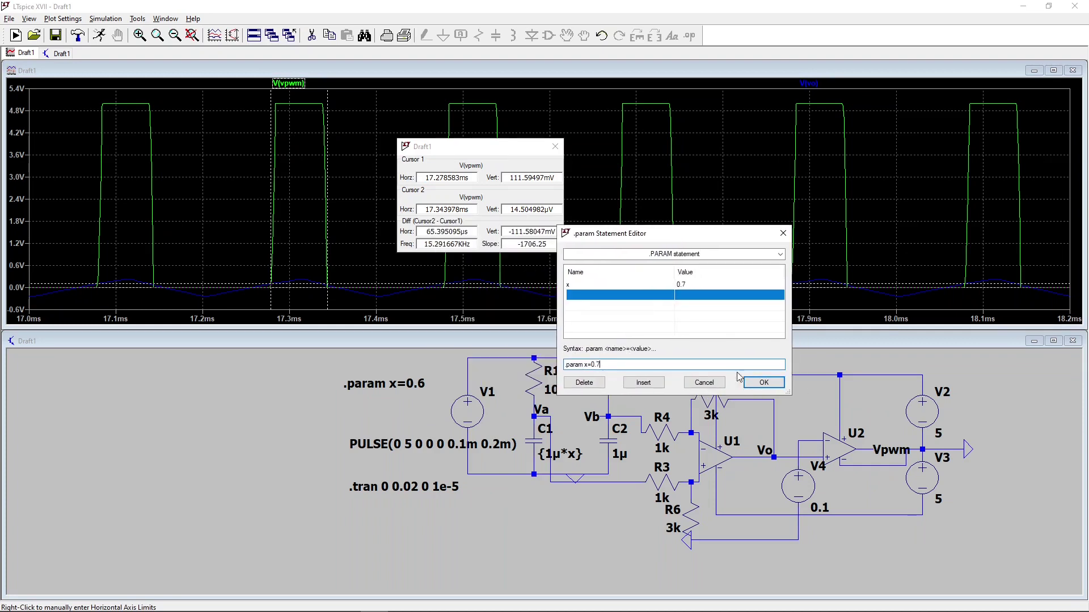
click(763, 382)
click(311, 207)
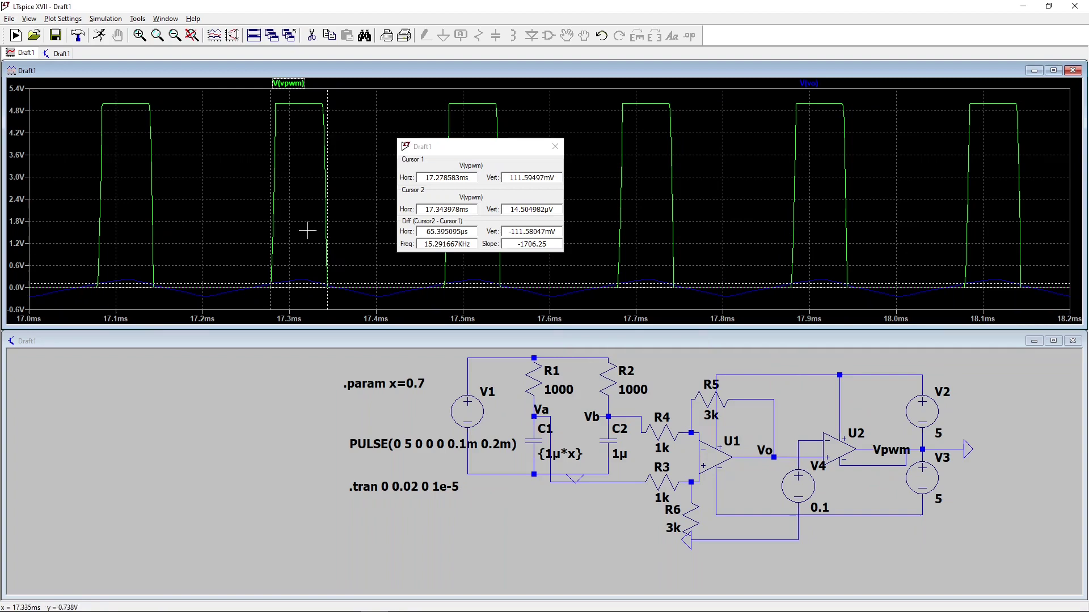
click(100, 35)
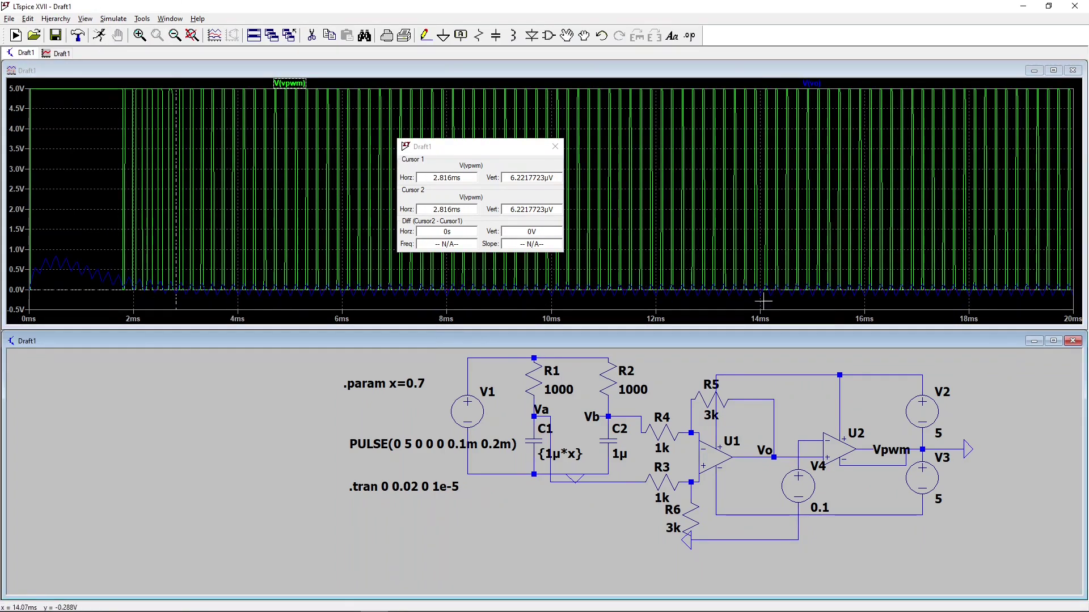
drag(764, 301, 702, 79)
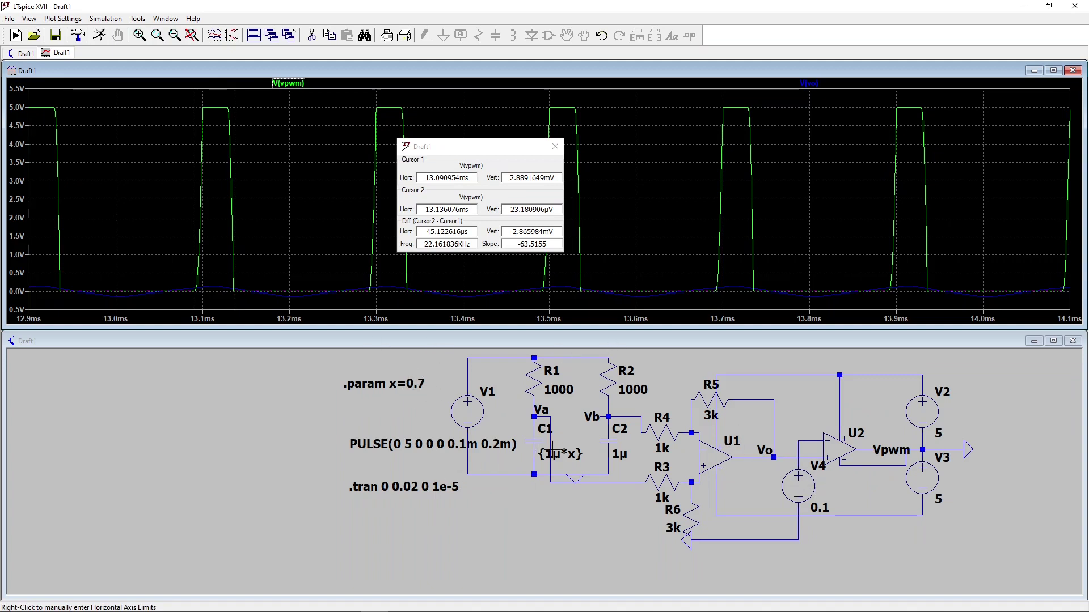
Set the amplifier resistors R5 and R6 to 5k each
right_click(712, 395)
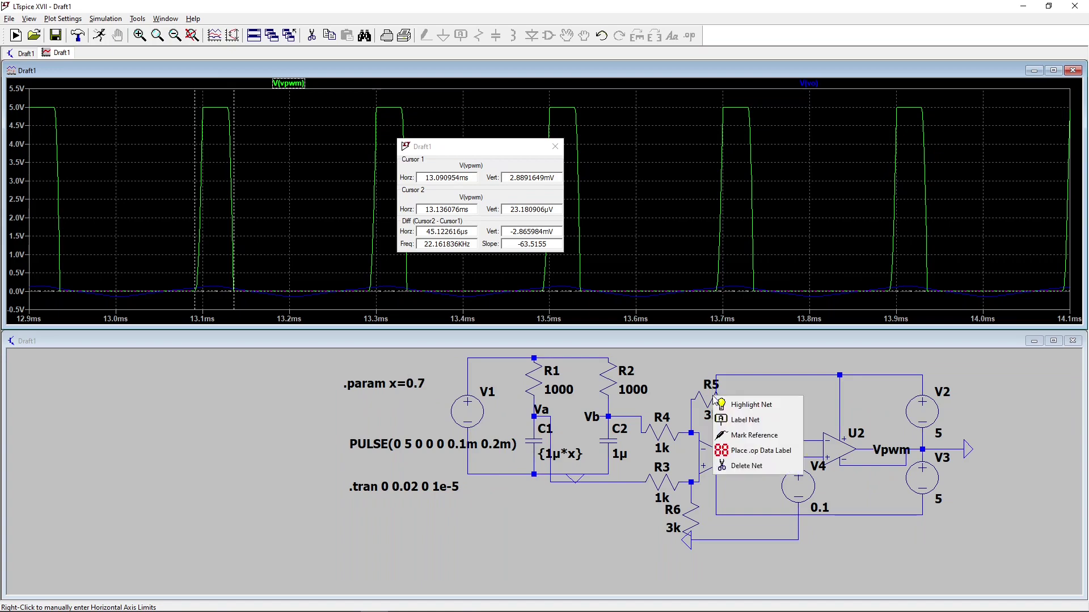
click(706, 397)
right_click(705, 400)
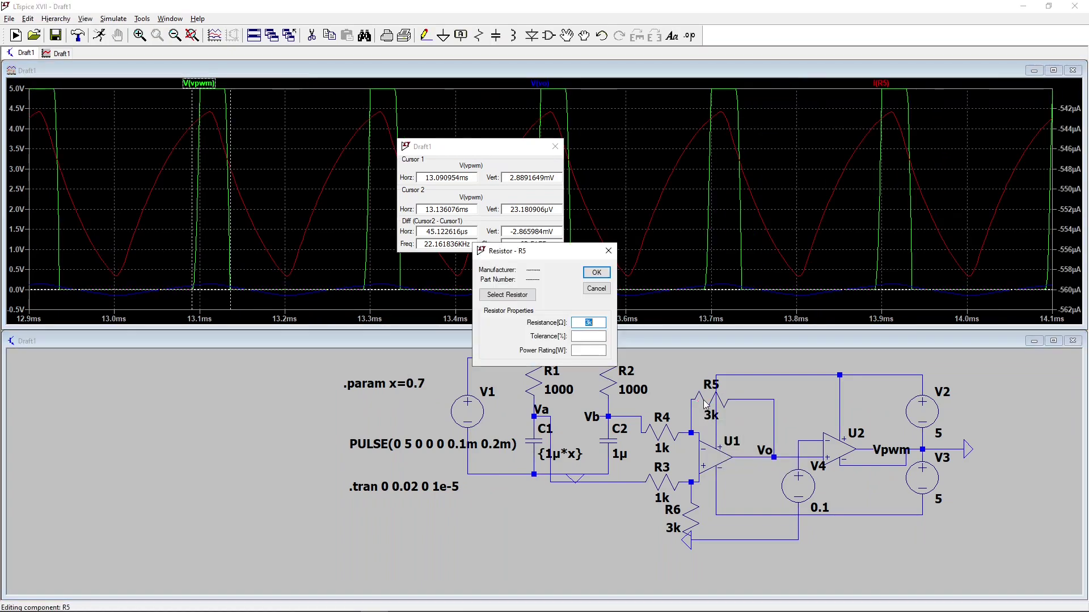
text(5k)
key(Return)
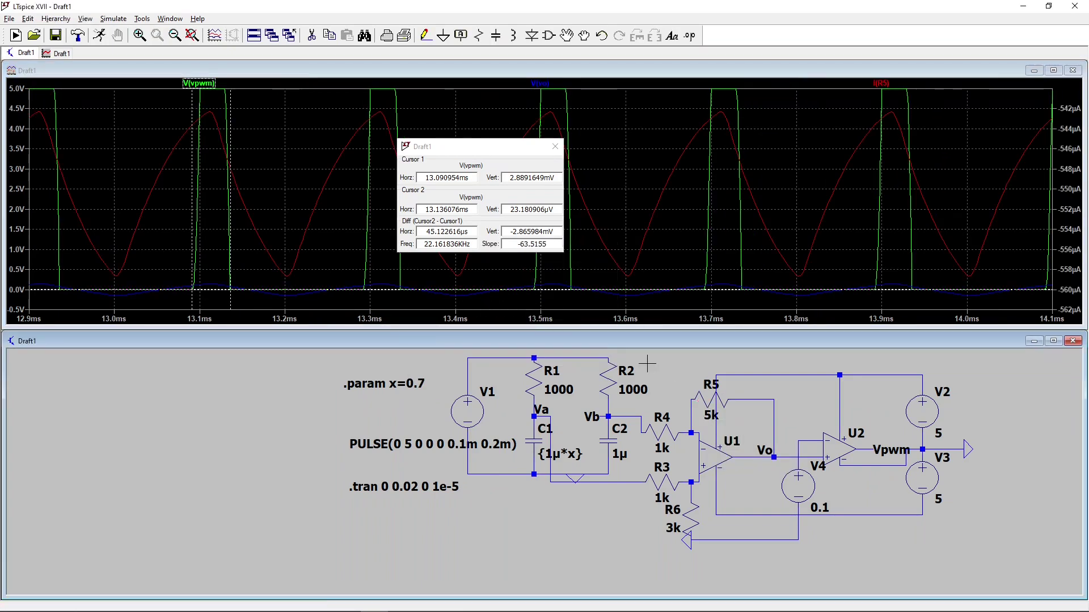
right_click(690, 512)
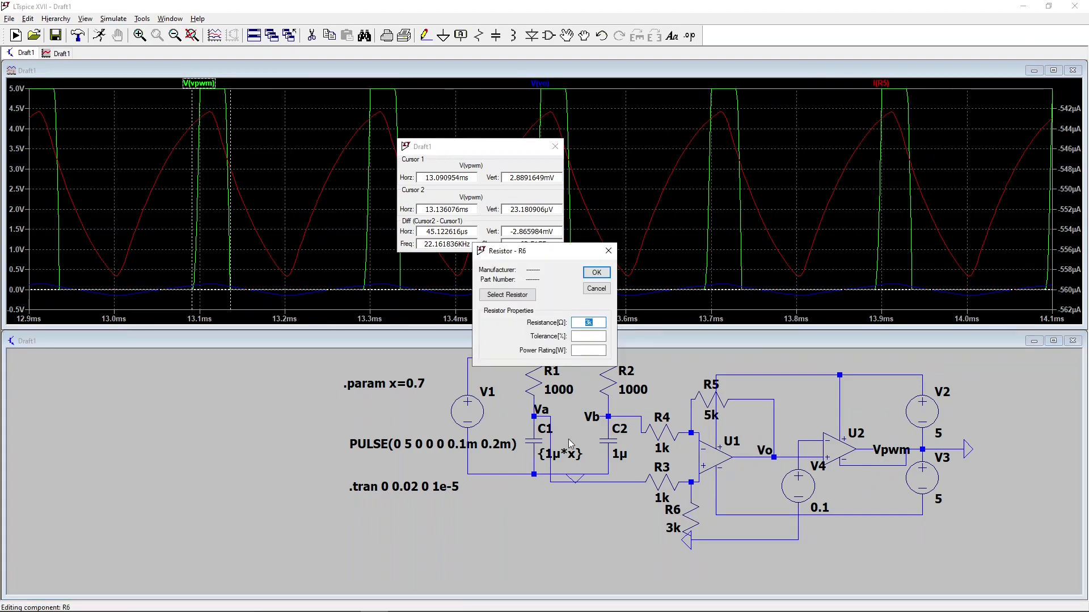
key(Return)
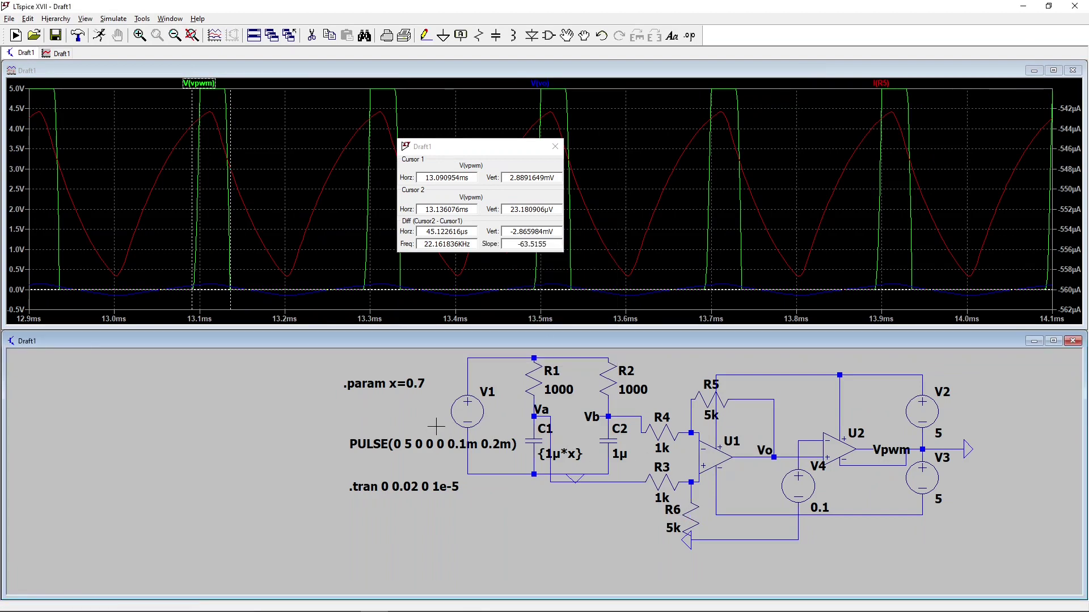
Set the parameter directive to x=0.9, rerun the transient simulation, and show only the Vpwm trace
right_click(408, 384)
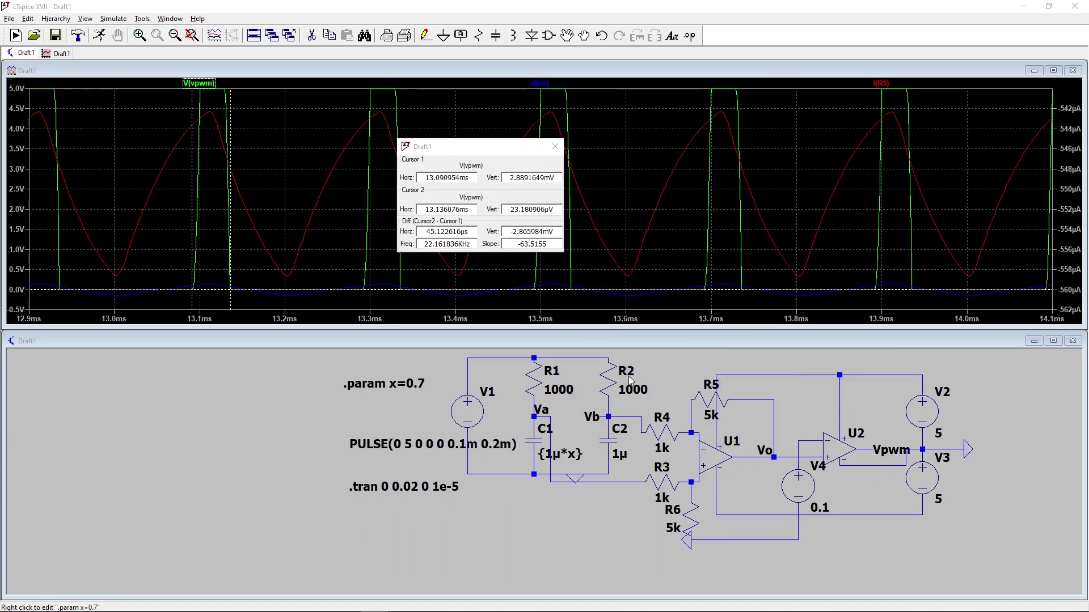
key(Return)
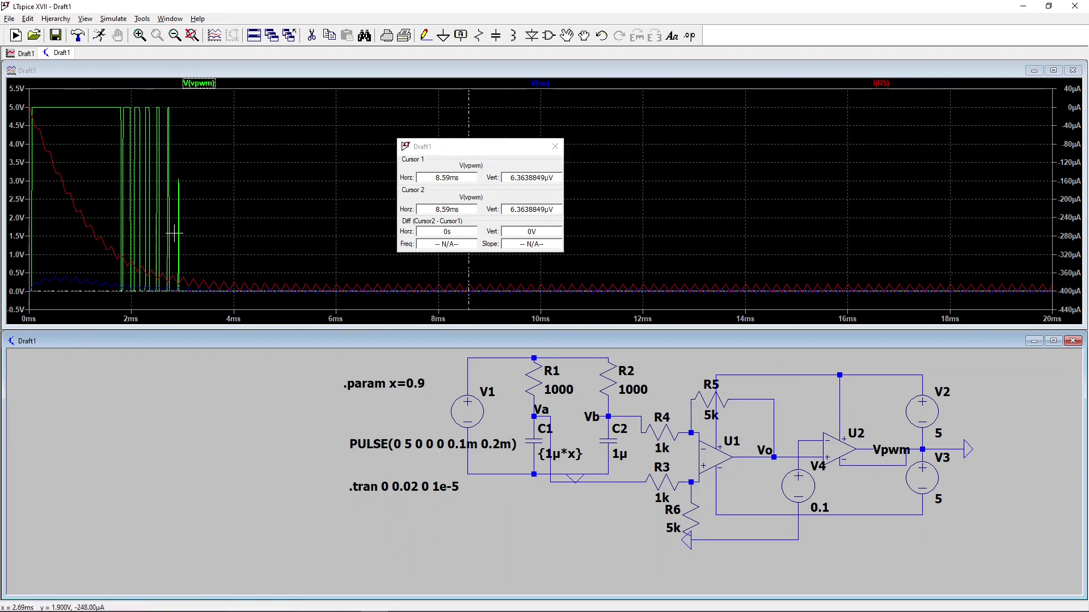
click(880, 446)
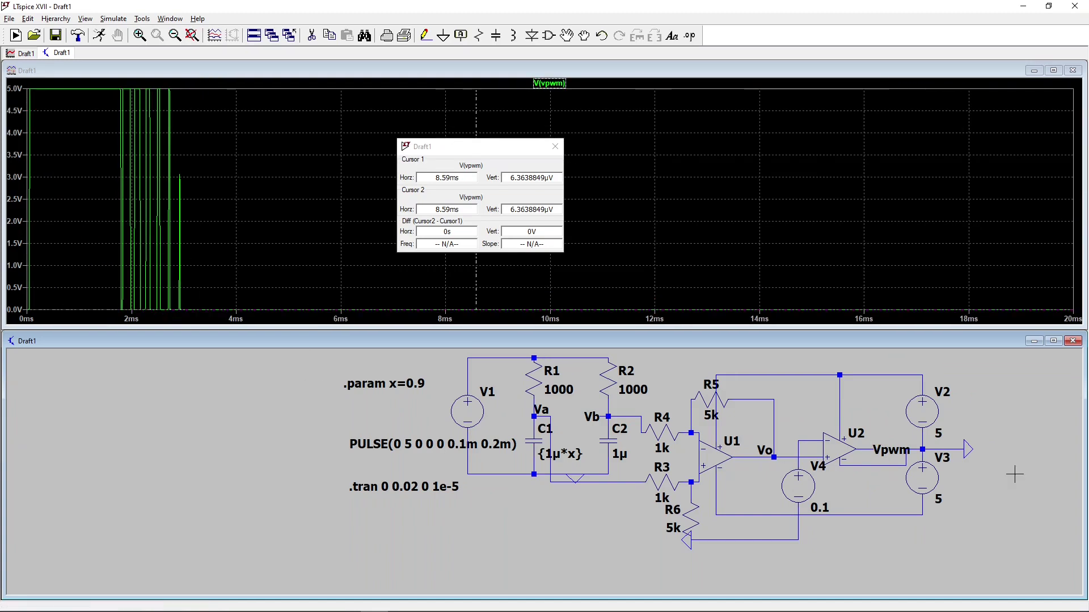
Plot the Vo trace alone and check its average and RMS values over the full 20 ms run
click(757, 453)
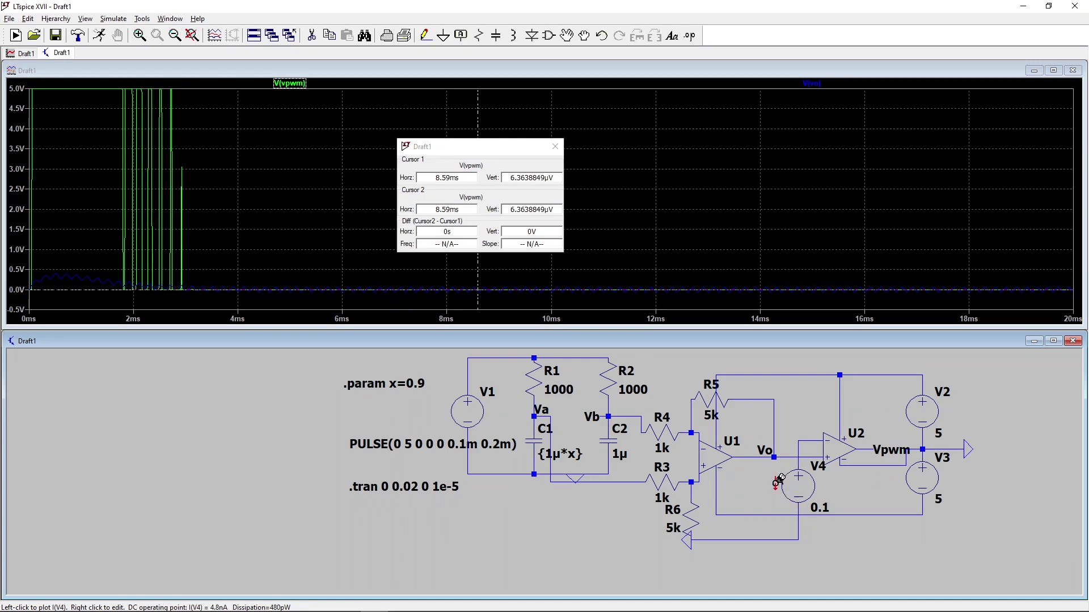
click(785, 455)
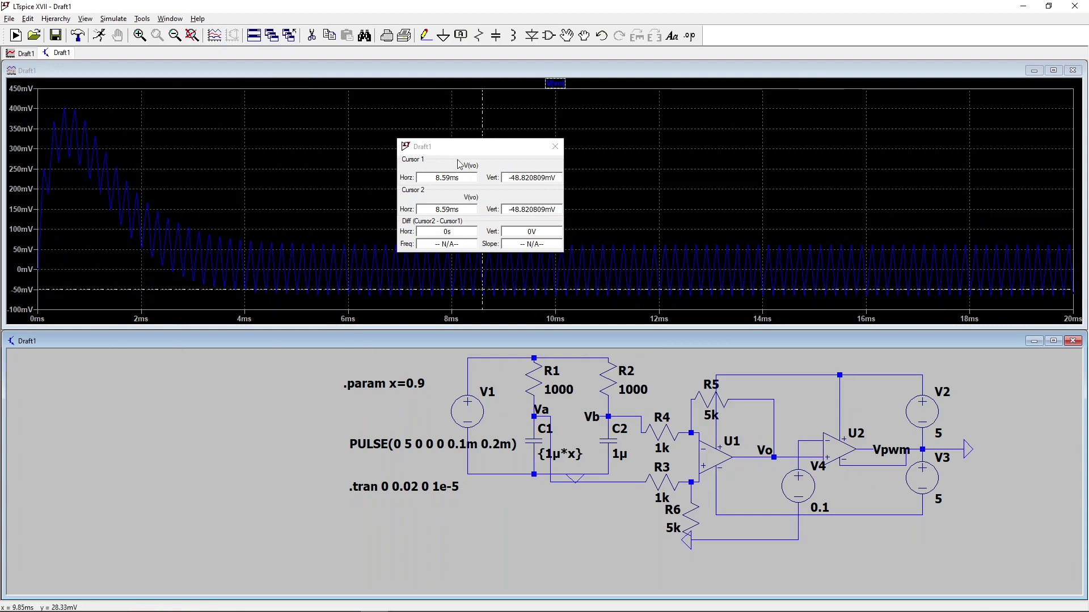
drag(461, 151, 441, 88)
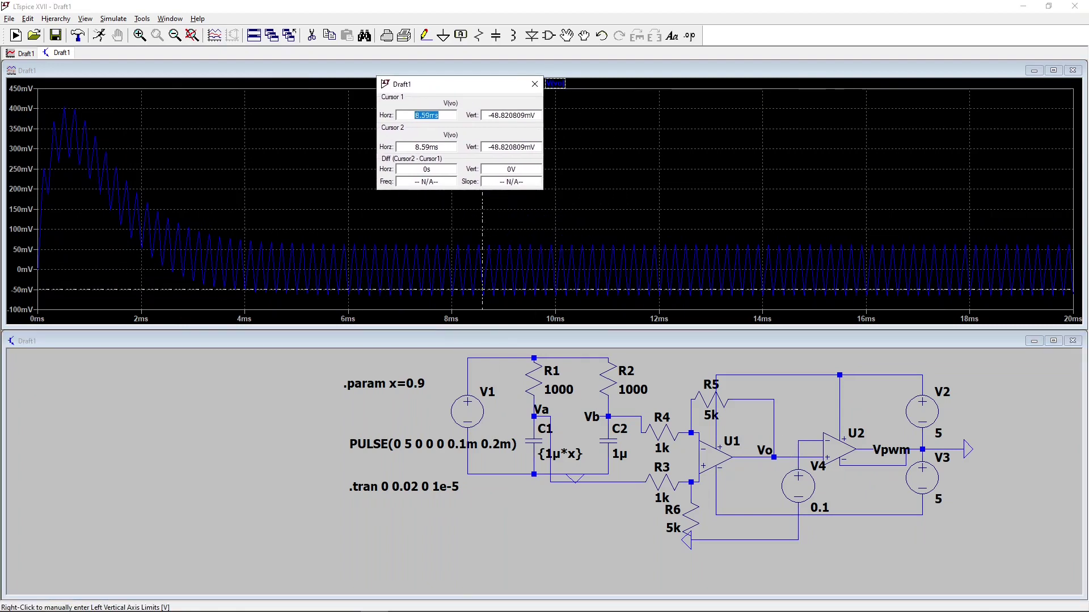
ctrl+click(555, 83)
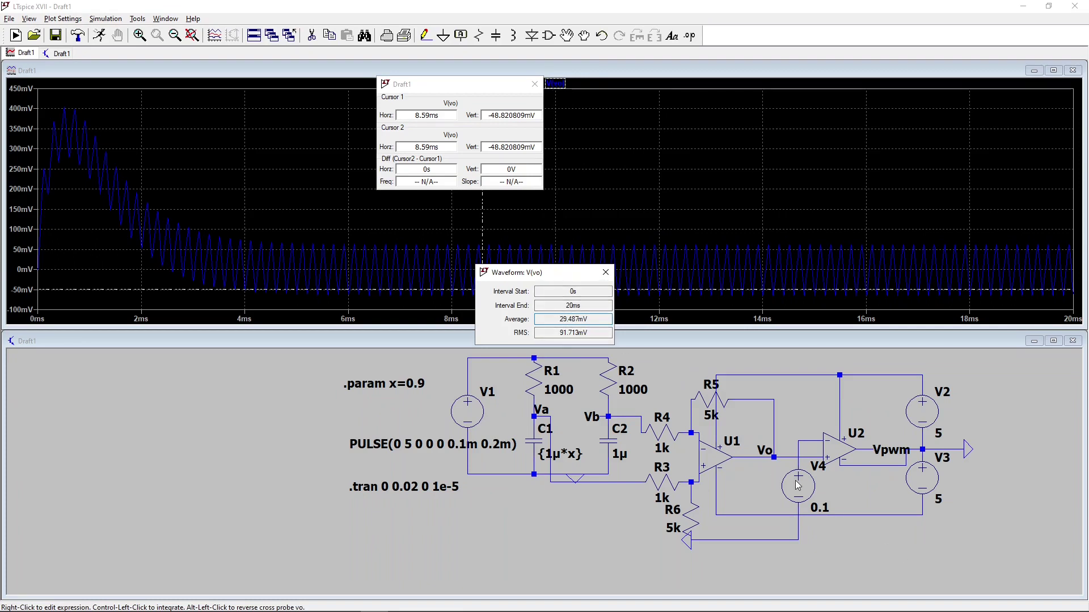
click(606, 272)
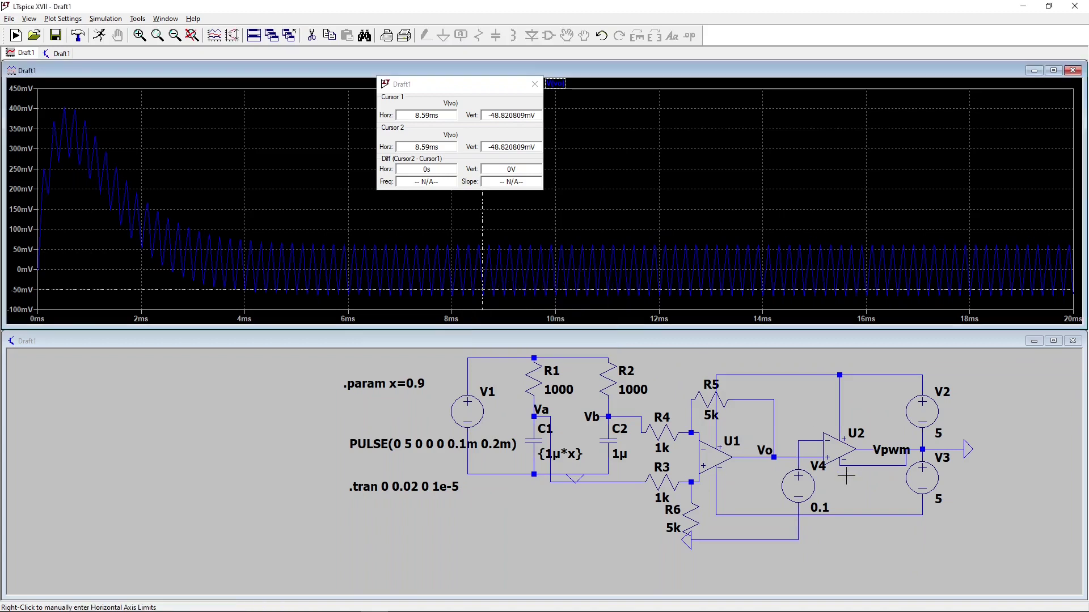
Set the comparator threshold source V4 to 0.08 V, rerun the simulation, and plot Vpwm alone
right_click(812, 493)
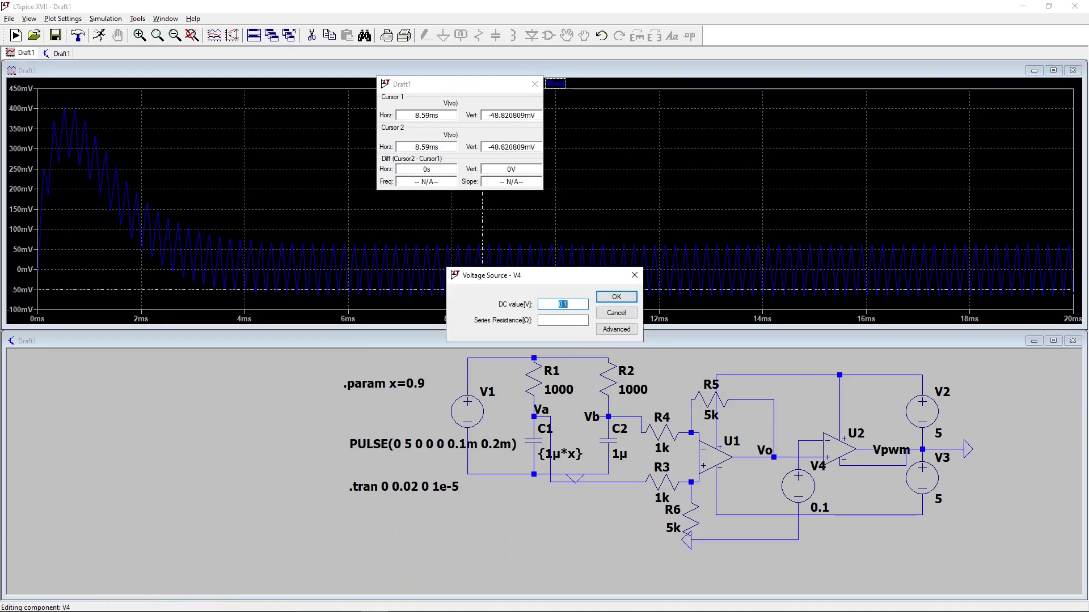
text(08)
key(Return)
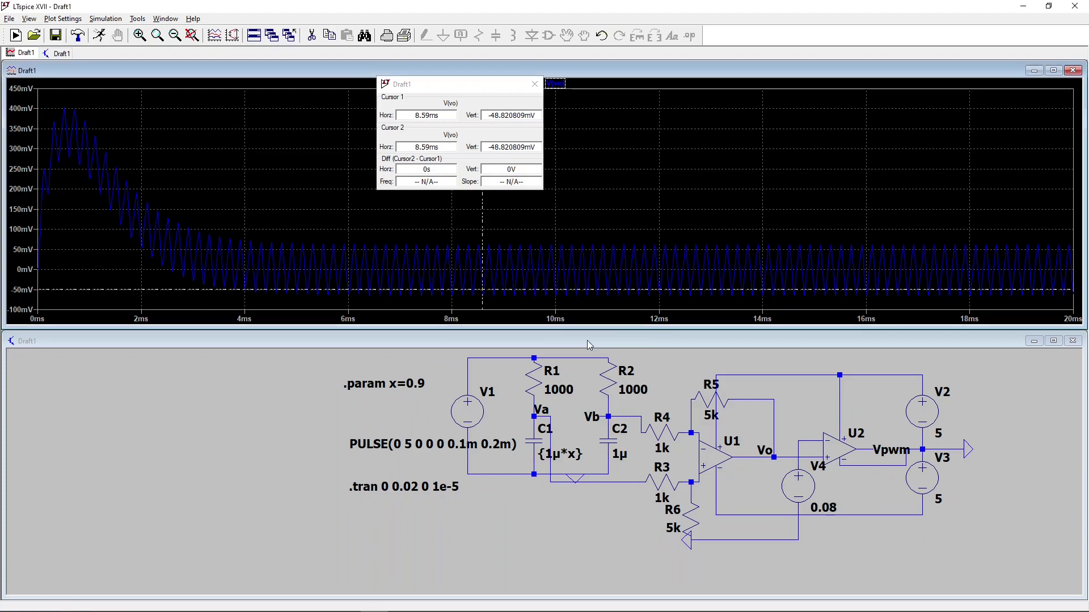
click(100, 35)
click(863, 448)
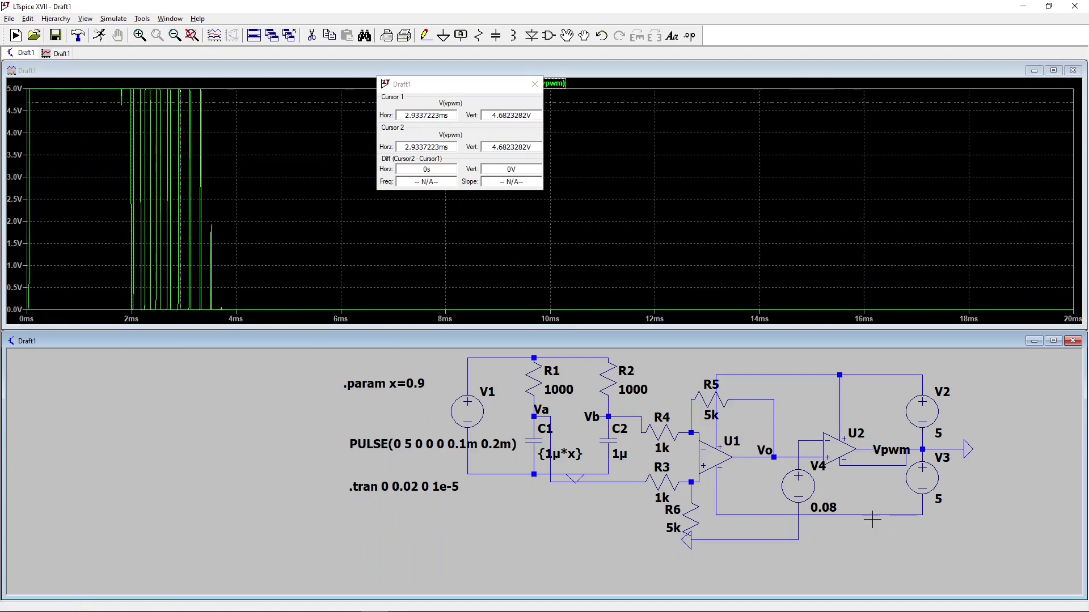
Set the comparator threshold source V4 to 0.05 V and rerun the transient simulation
right_click(808, 491)
click(583, 306)
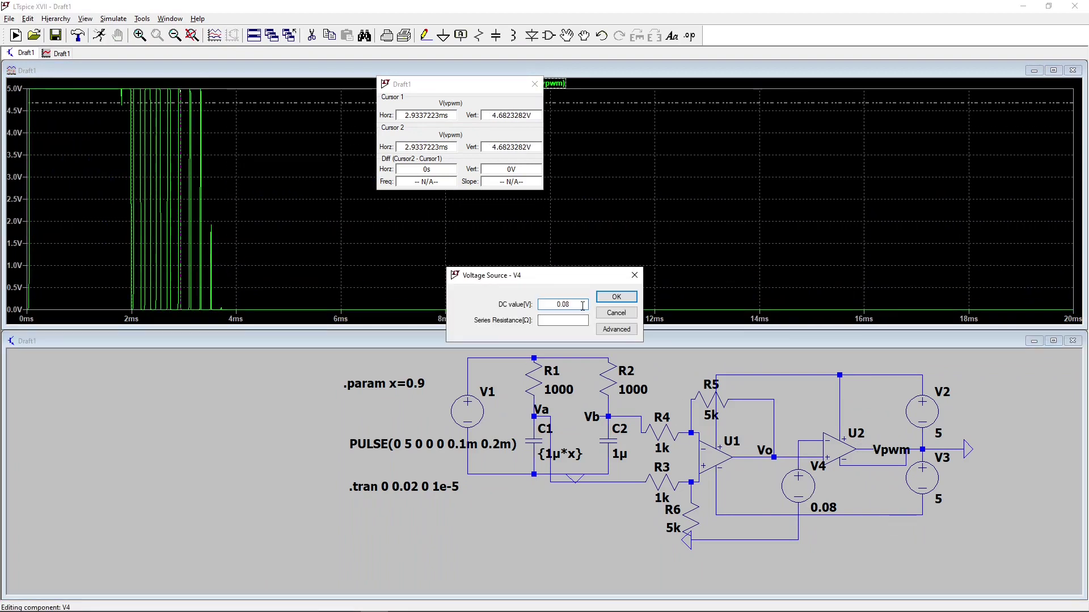
text(5)
key(Return)
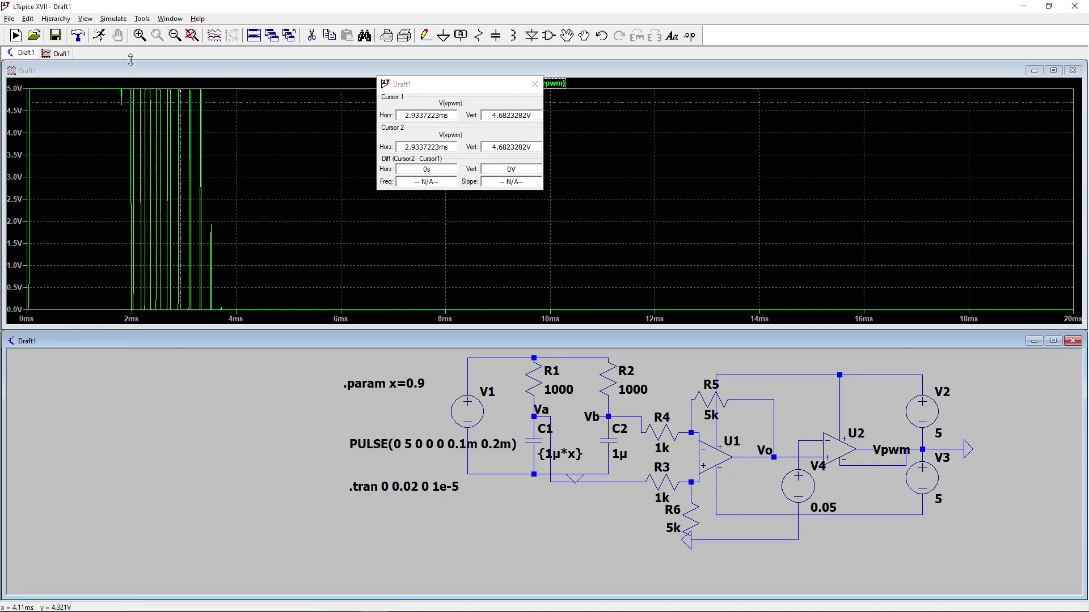
click(100, 37)
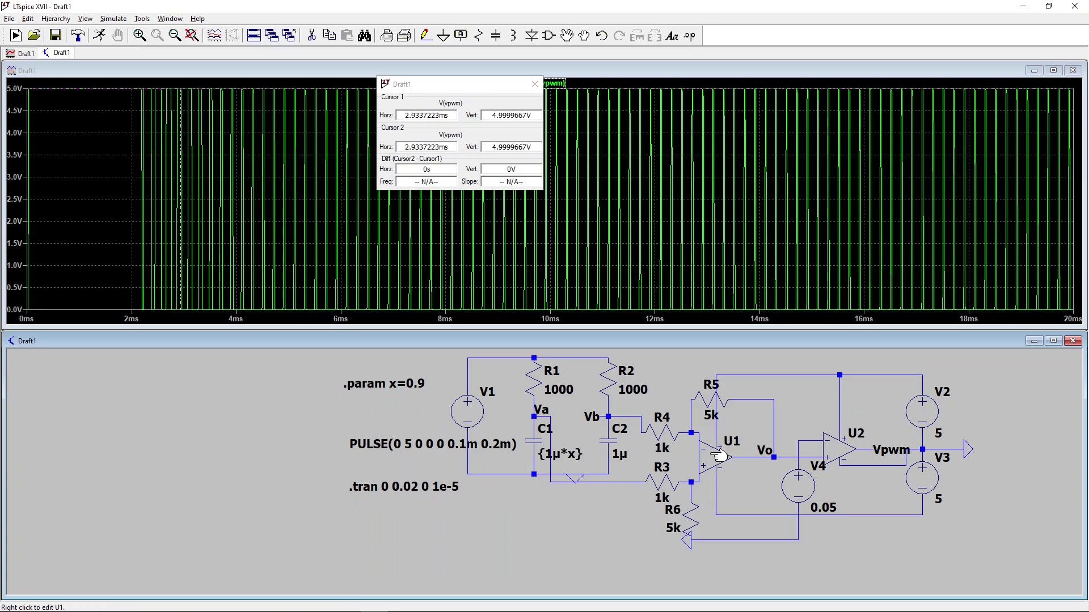
right_click(928, 414)
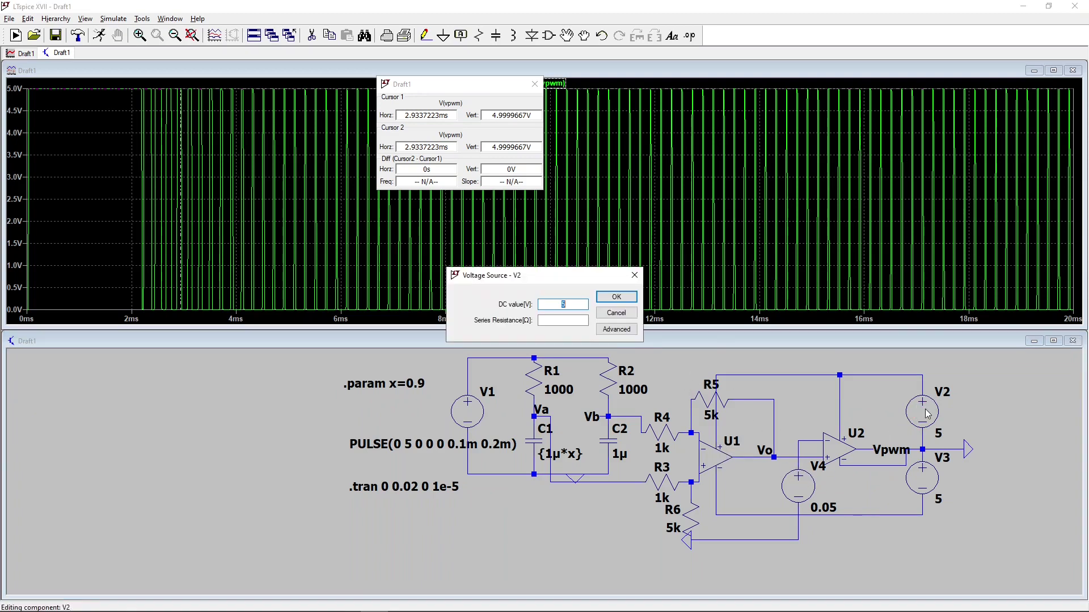
click(616, 297)
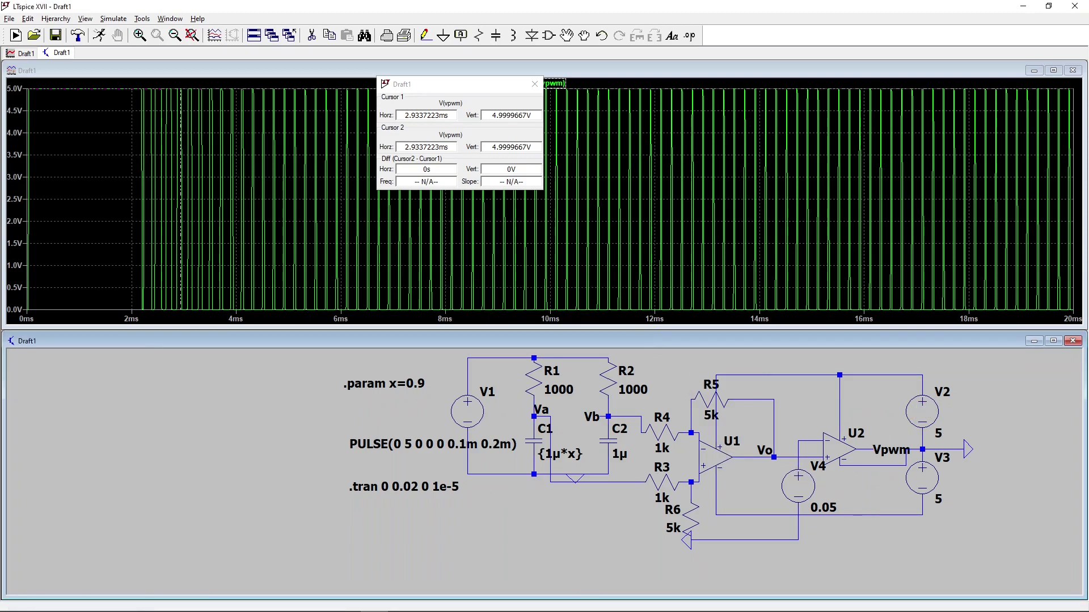
Set the parameter directive to x=0.1 and rerun the transient simulation
right_click(431, 392)
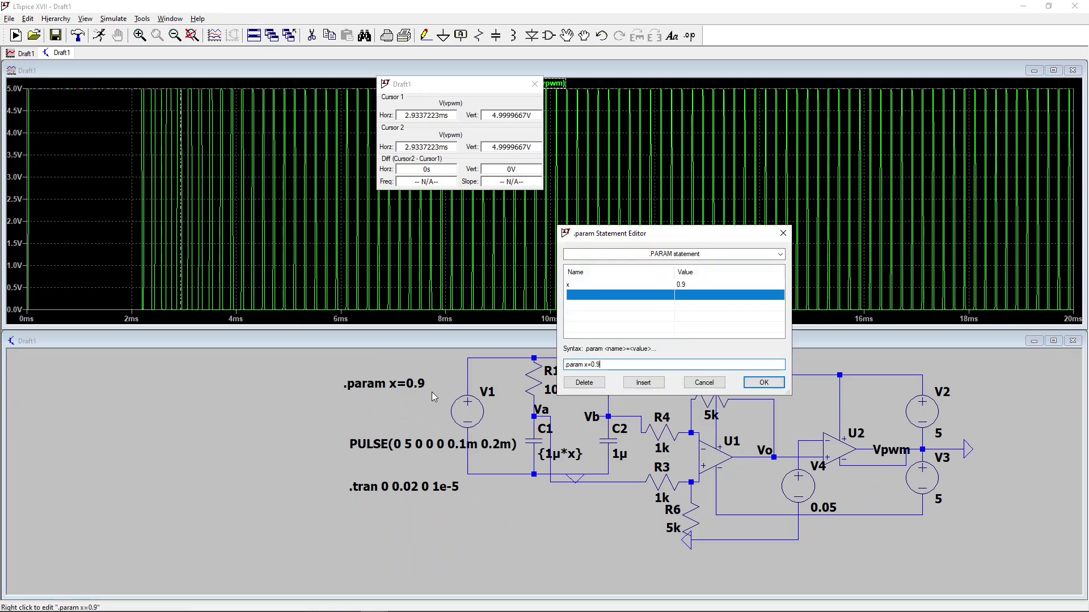
click(605, 364)
key(BackSpace)
key(BackSpace)
text(.1)
key(Return)
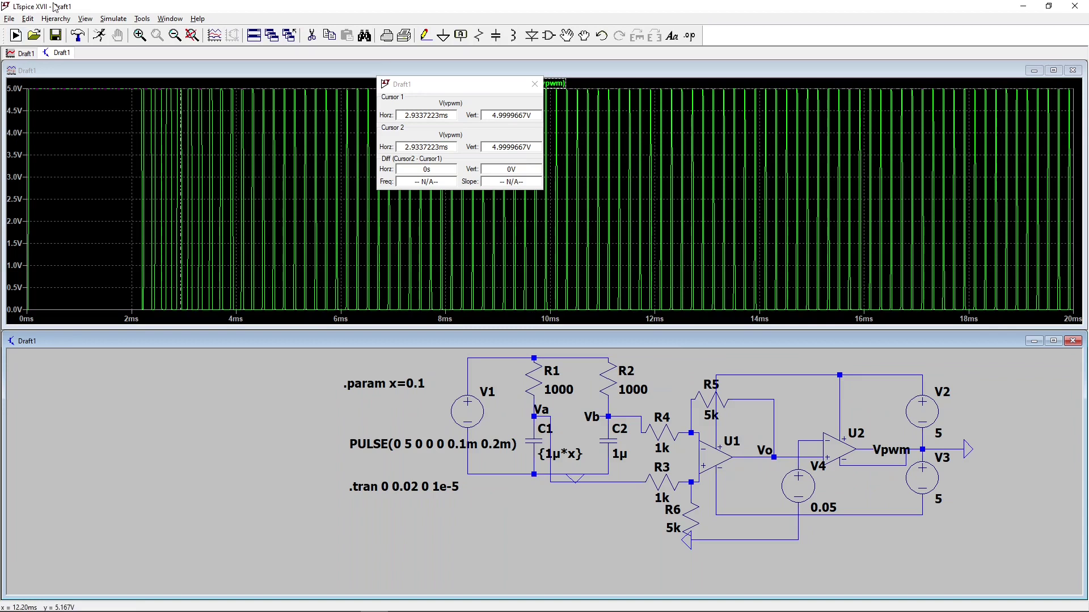
click(102, 36)
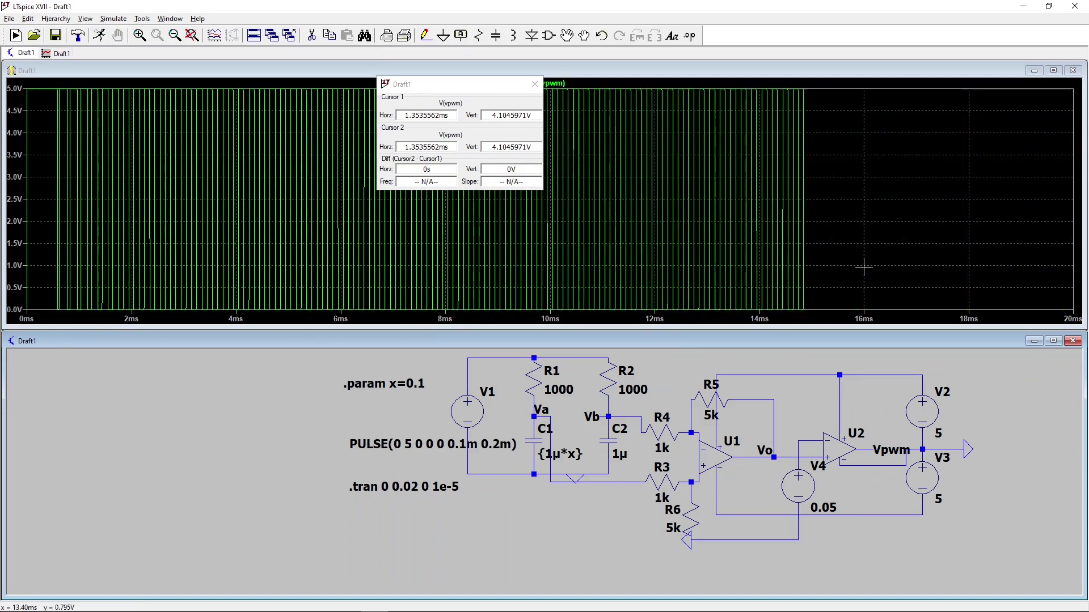
Zoom to about 16.2 to 17.8 ms and measure a Vpwm pulse width with two cursors placed on its edges
drag(957, 317, 874, 67)
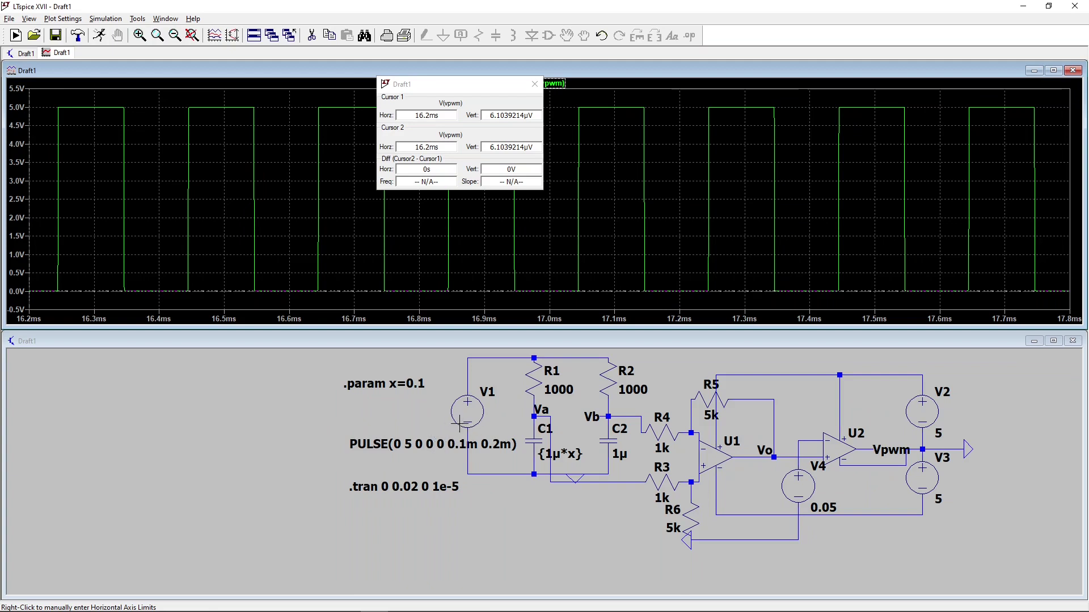
drag(478, 80, 607, 107)
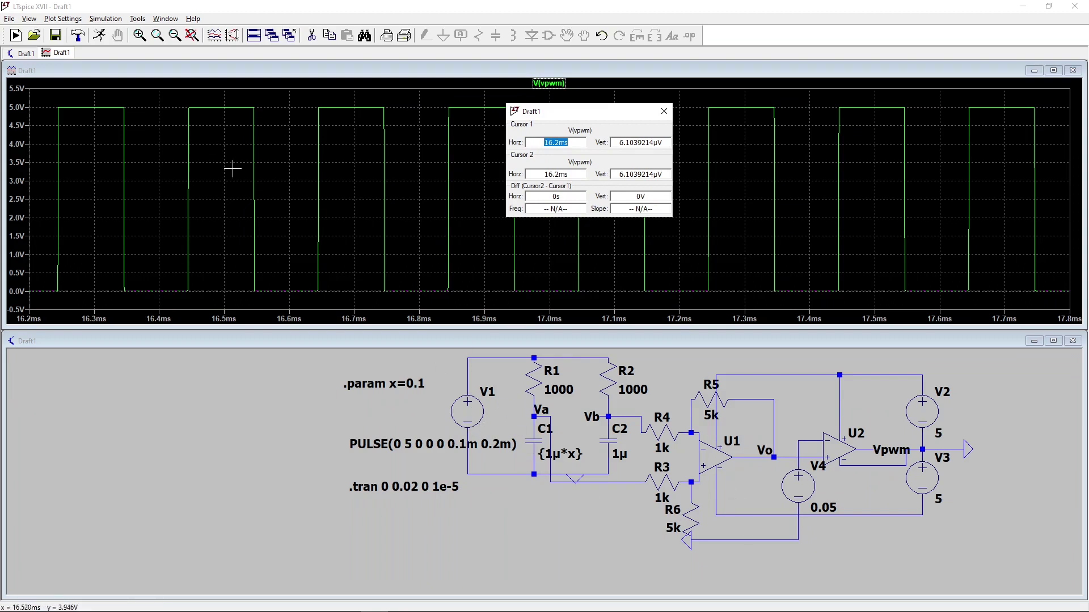
click(552, 83)
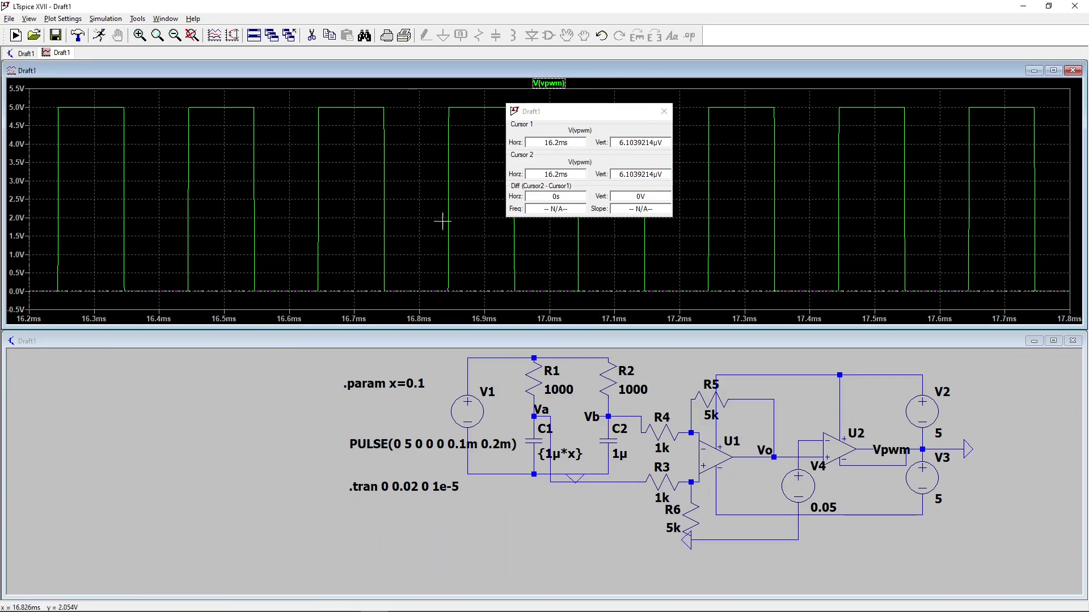
drag(489, 291, 318, 255)
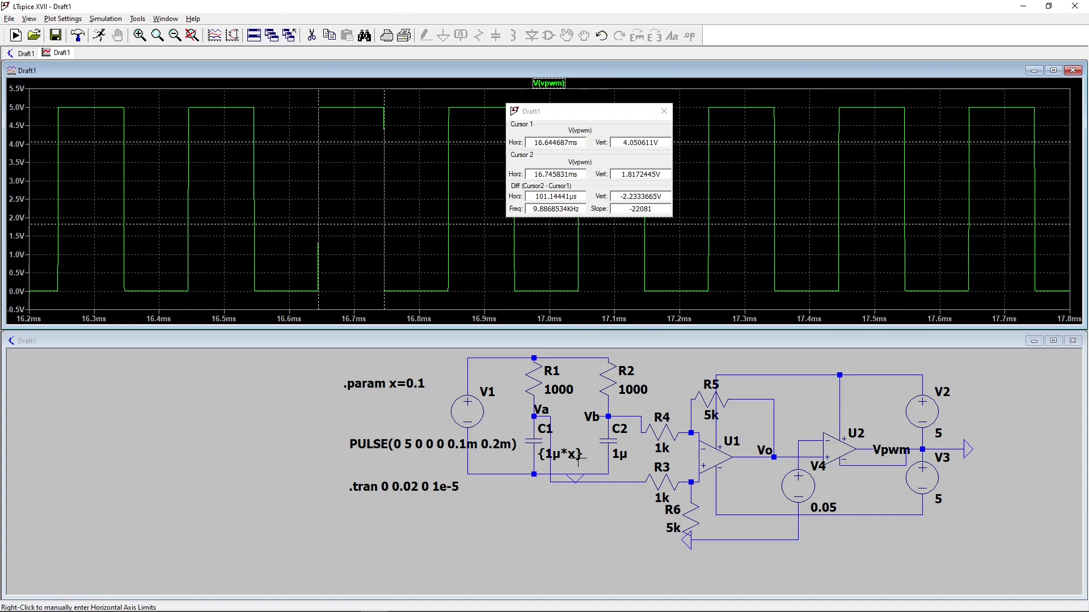
Set the parameter directive to x=1, rerun the transient simulation, and plot Vpwm alone
right_click(421, 385)
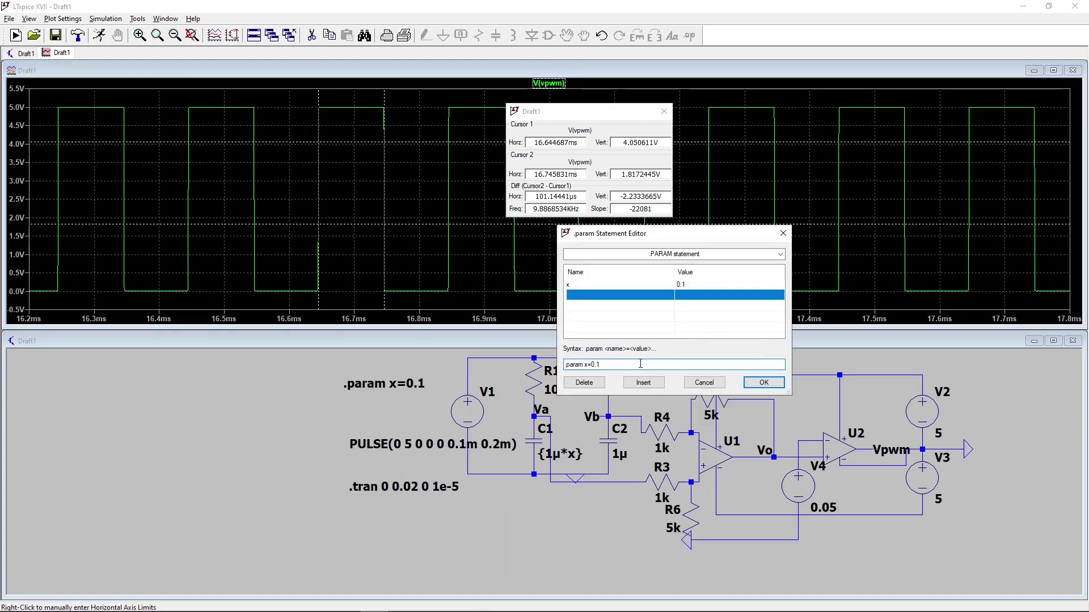
key(BackSpace)
key(BackSpace)
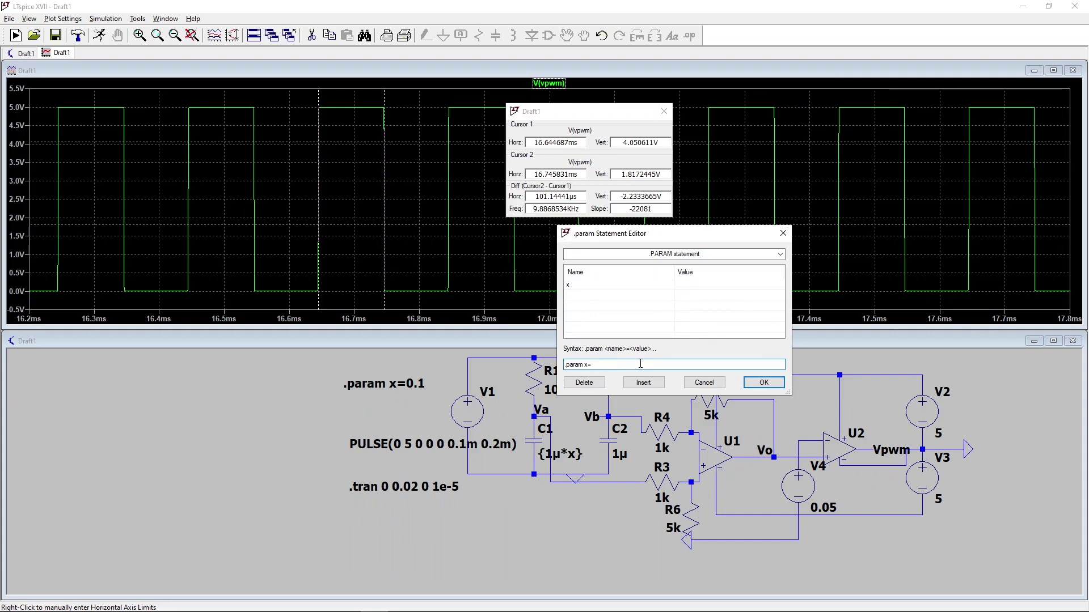
text(1)
key(Return)
click(99, 36)
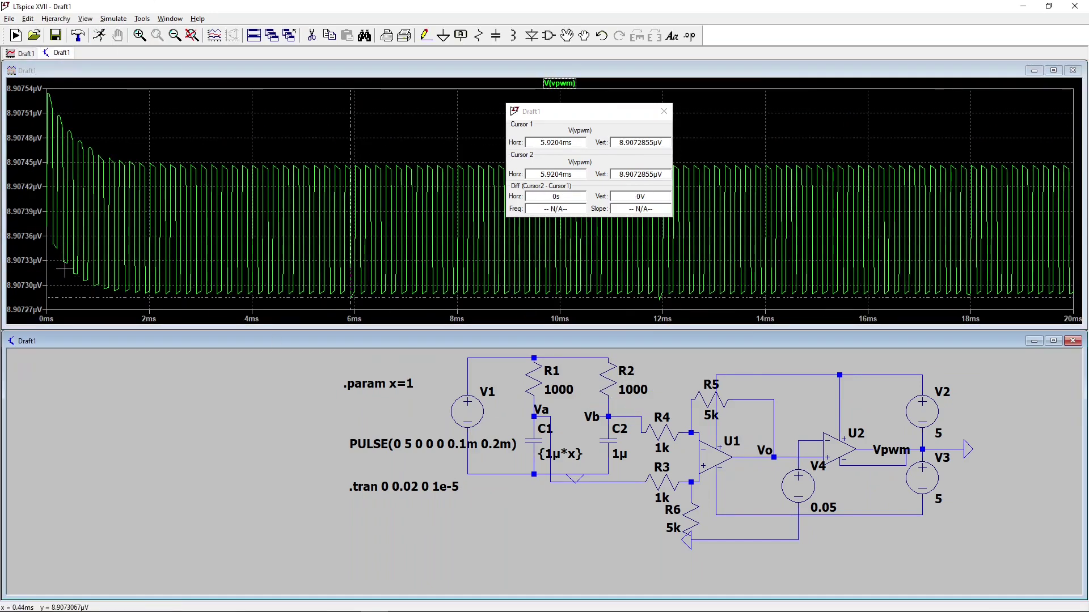
click(866, 445)
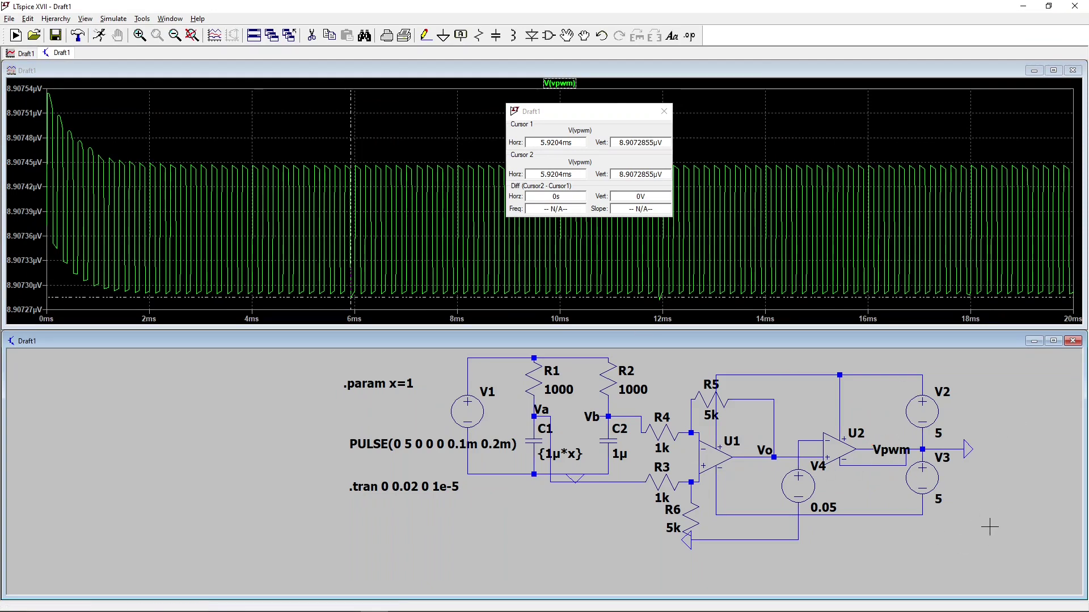